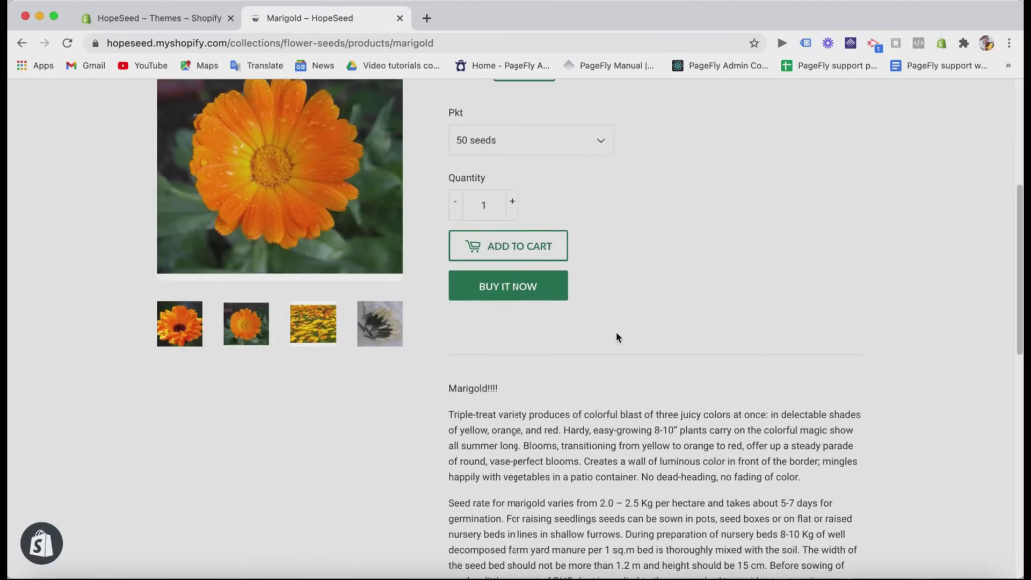
Scroll back up the Marigold product page to the FLOWER SEEDS menu.
scroll(616, 336, "up", 15)
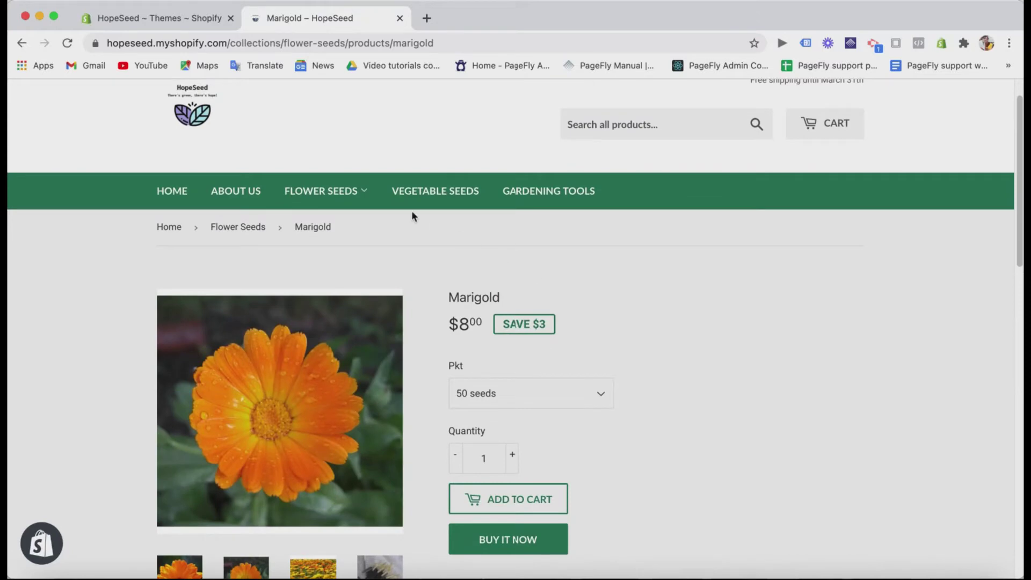
mouse_move(369, 200)
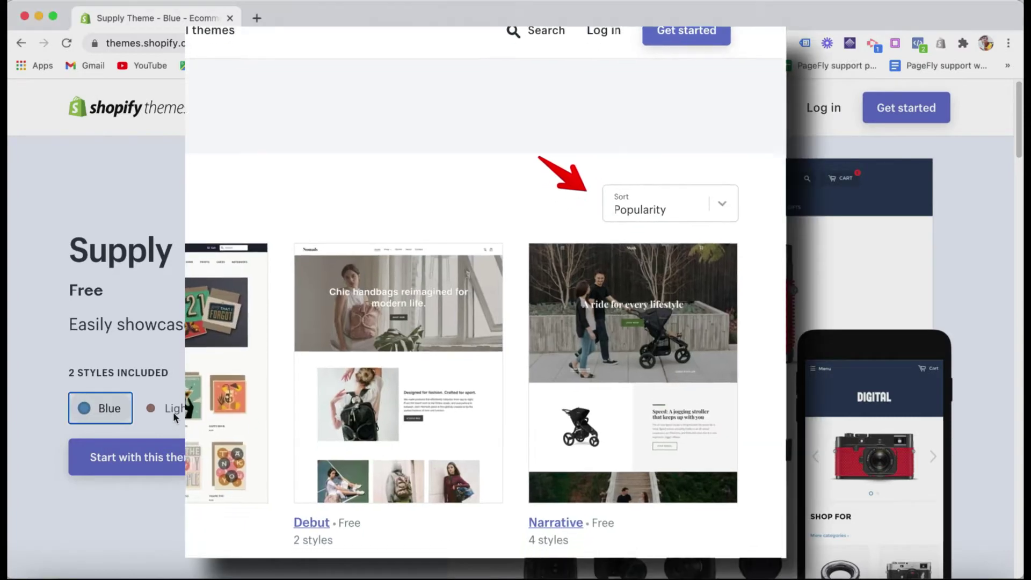
Compare the Supply theme's Light and Blue styles, then scroll through the Blue demo.
left_click(174, 411)
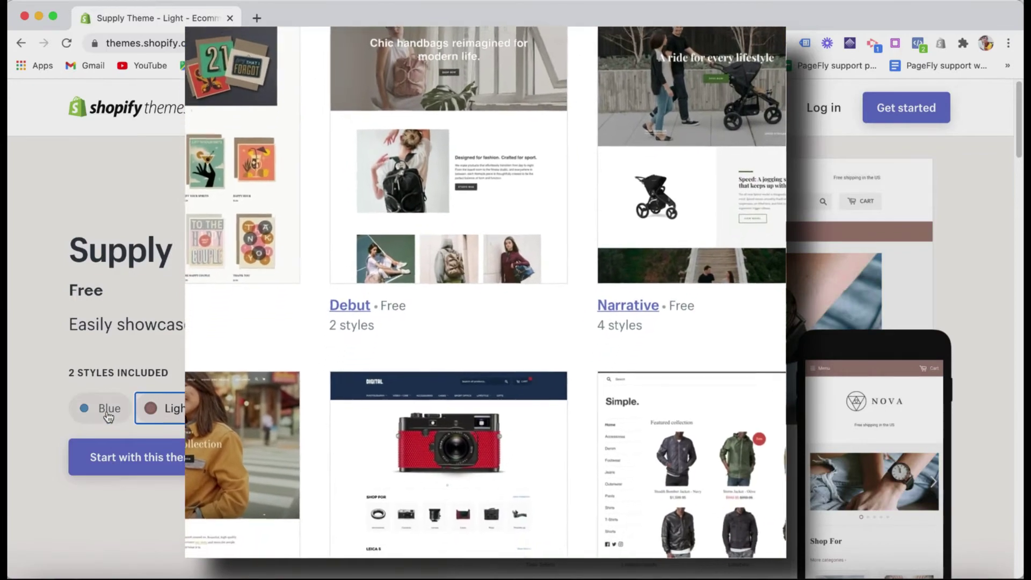
left_click(107, 412)
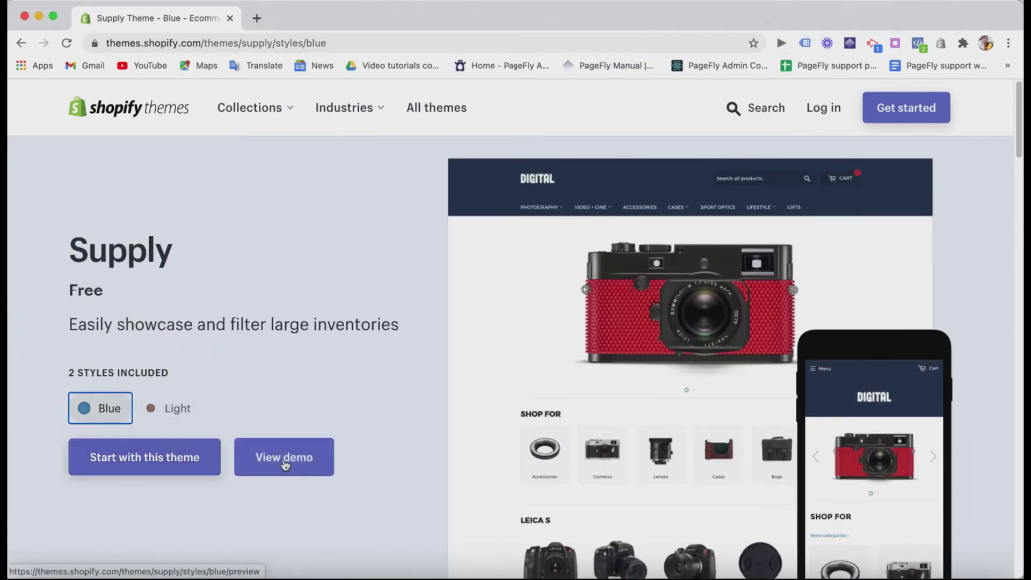
left_click(284, 457)
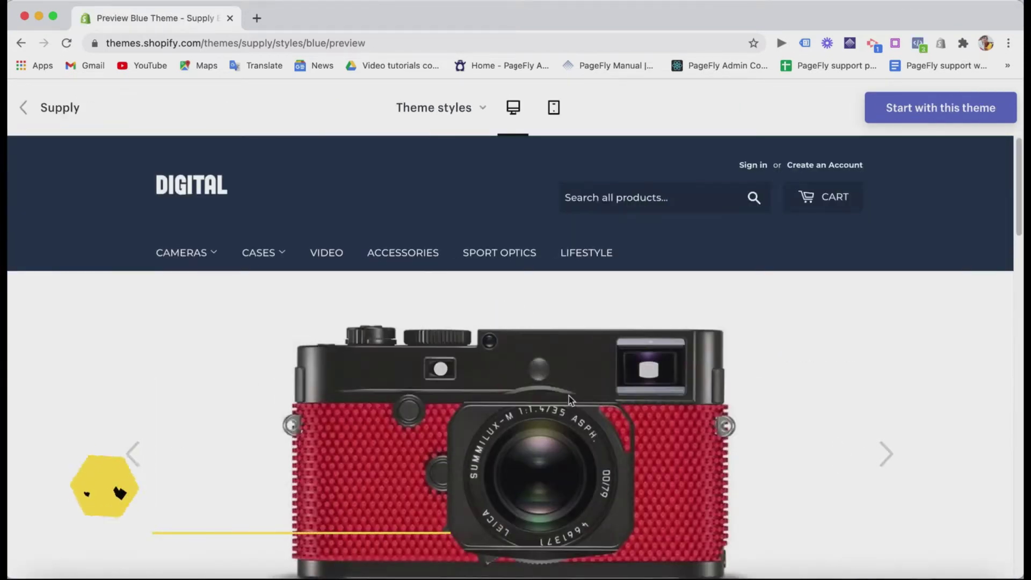
left_click_drag(1019, 222, 1020, 468)
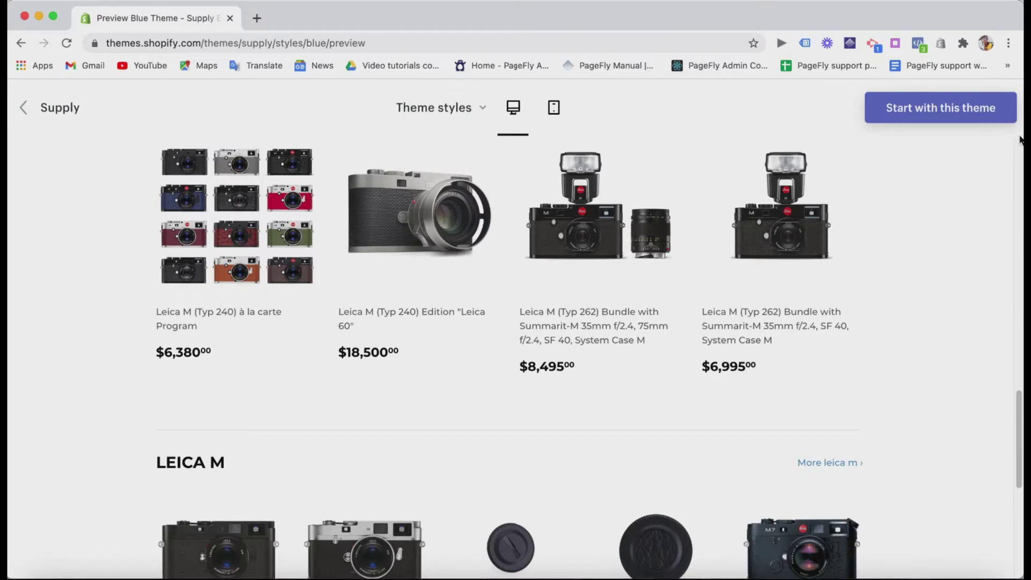
left_click_drag(1021, 399, 1021, 146)
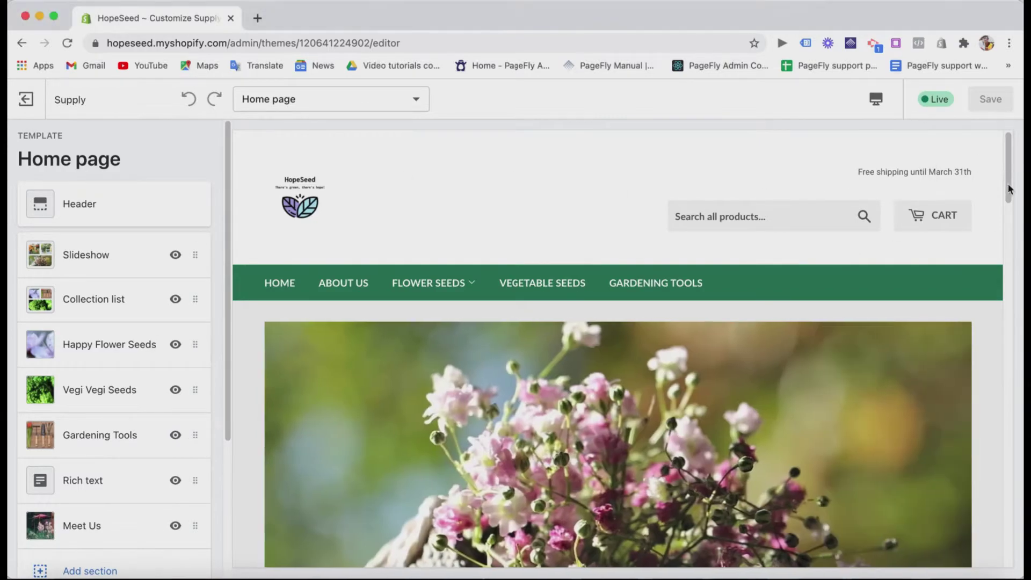
Scroll the preview, then review the Supply theme's Colors settings under Theme settings.
scroll(1007, 286, "down", 6)
scroll(1007, 286, "down", 10)
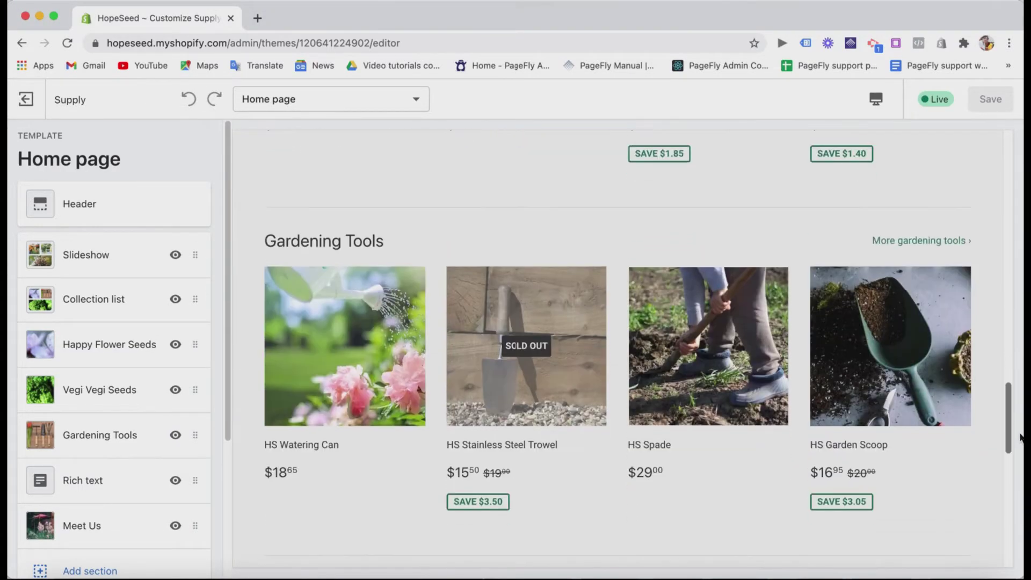
scroll(1007, 192, "up", 15)
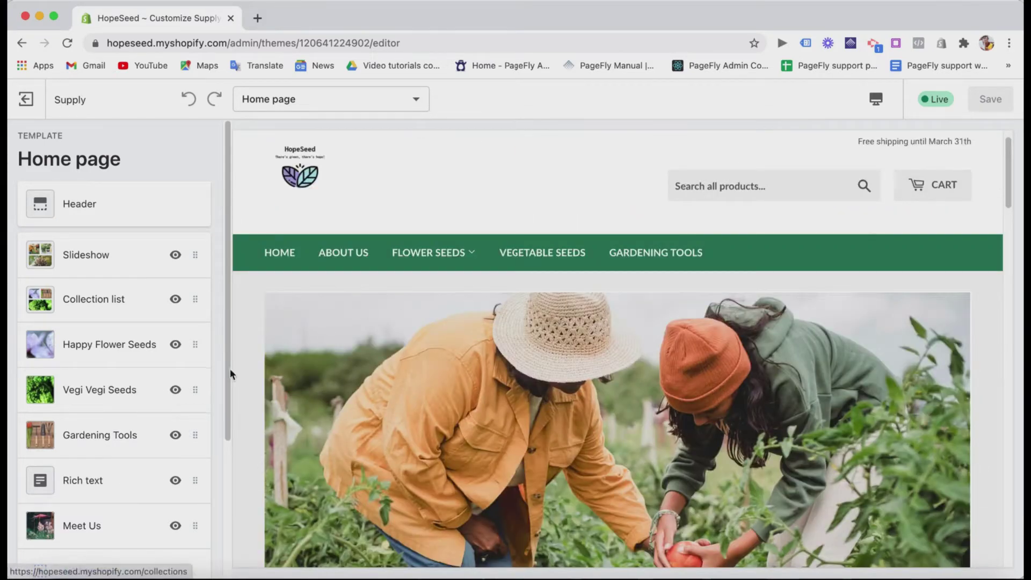
scroll(227, 370, "down", 4)
scroll(223, 465, "down", 2)
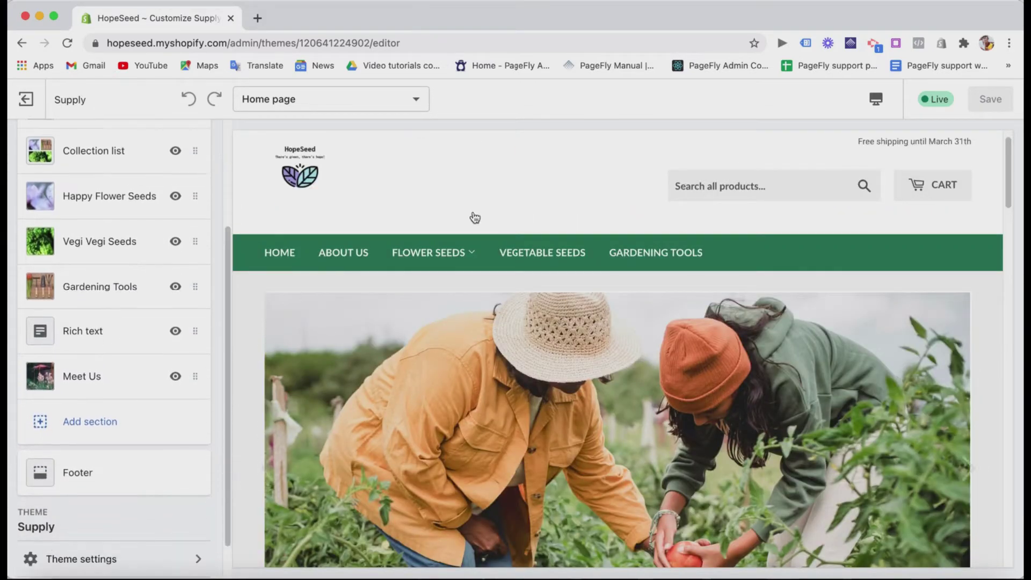
scroll(226, 346, "down", 2)
left_click(106, 525)
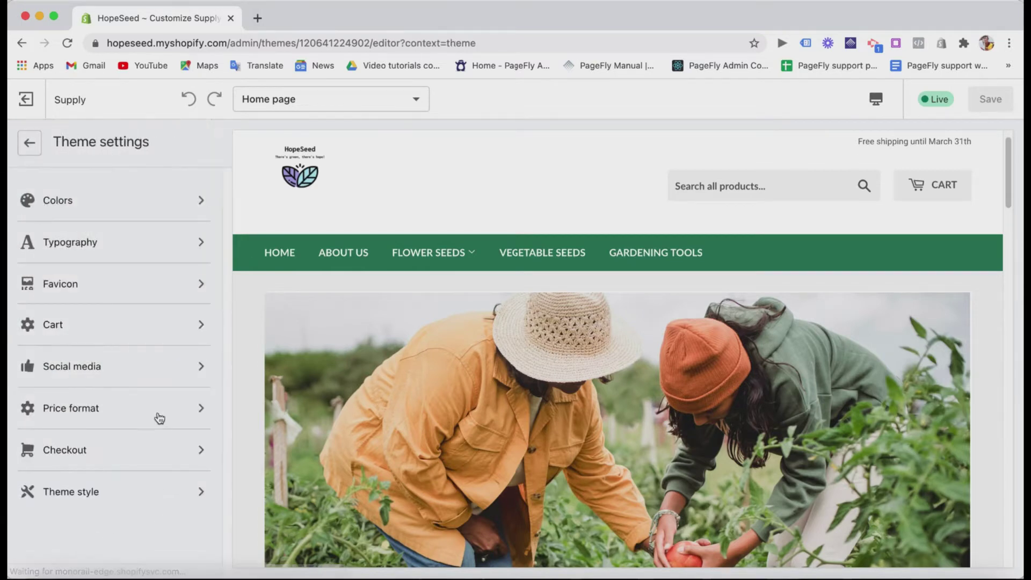
left_click(142, 214)
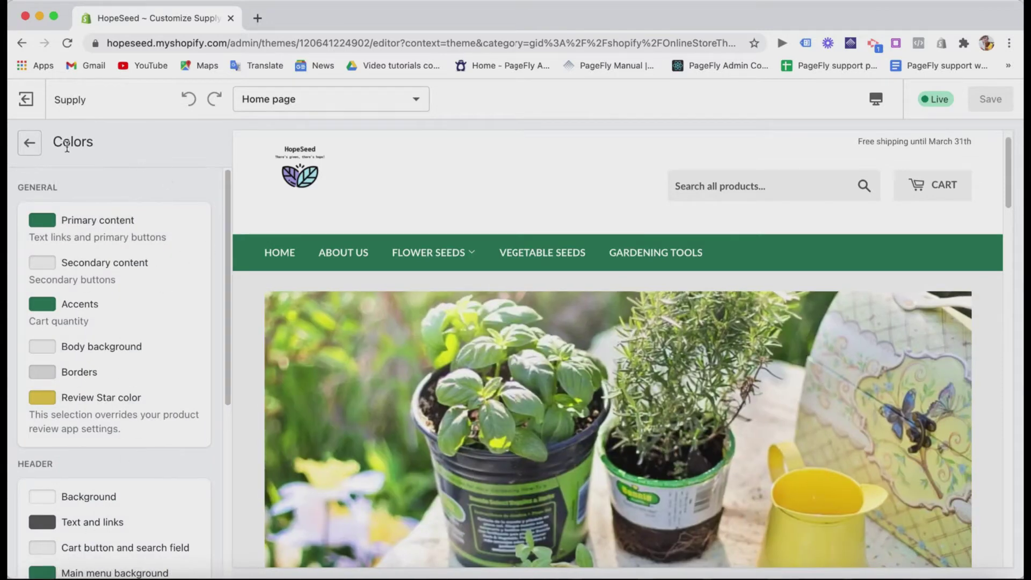
left_click(25, 151)
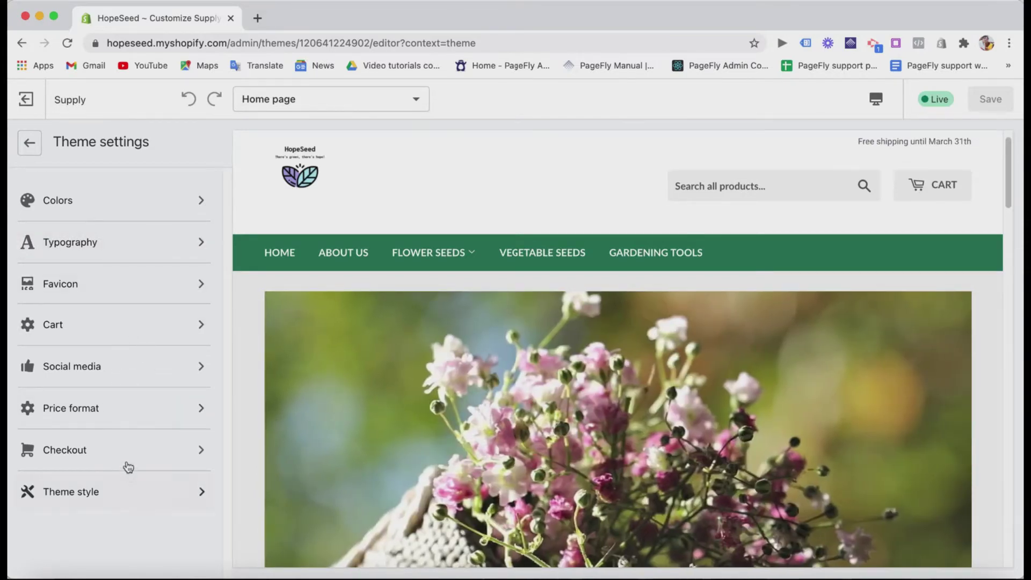
Return to the Home page sections and review the Header section's settings.
left_click(30, 144)
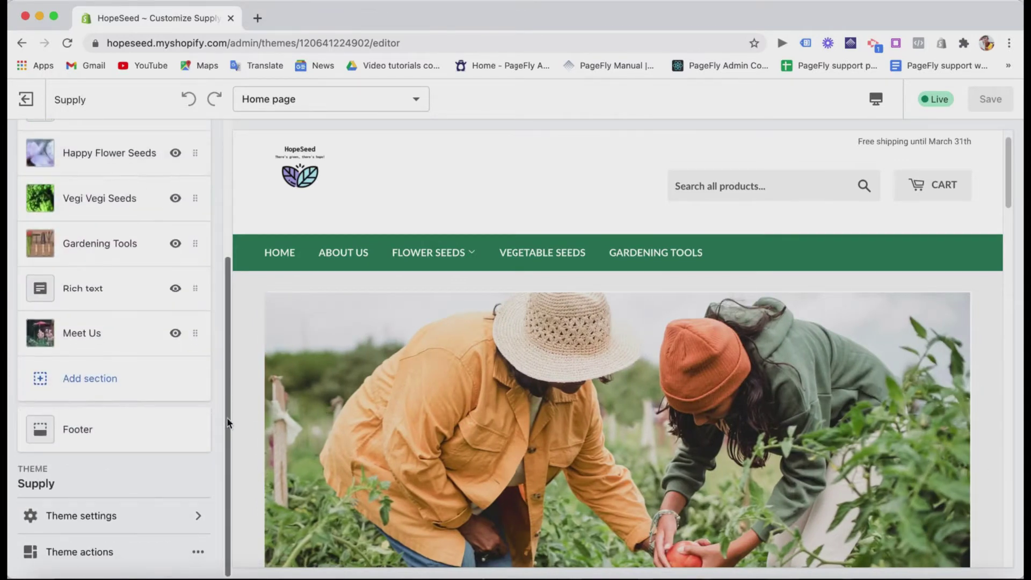
scroll(233, 399, "up", 5)
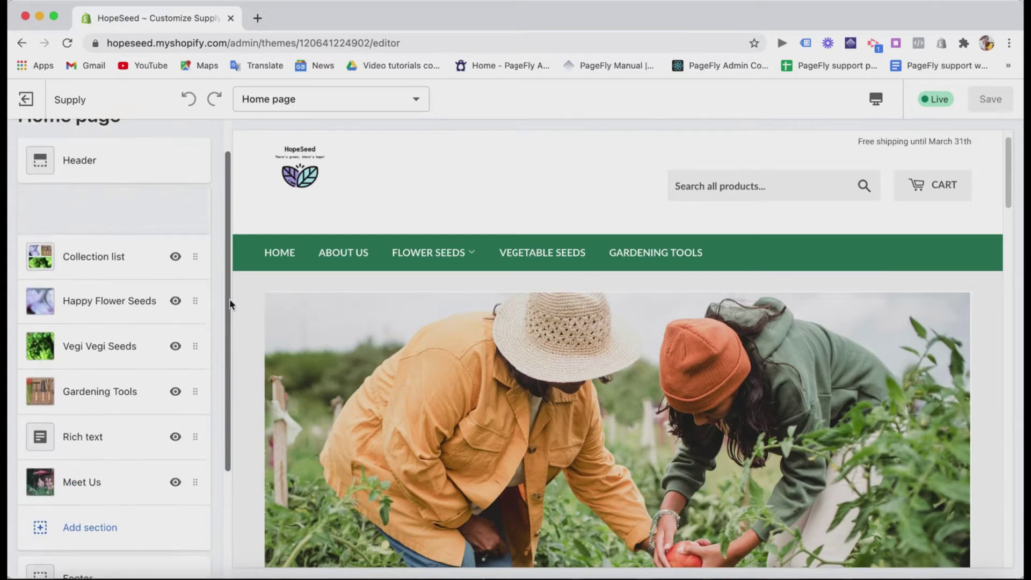
left_click_drag(1007, 201, 1009, 303)
left_click(138, 167)
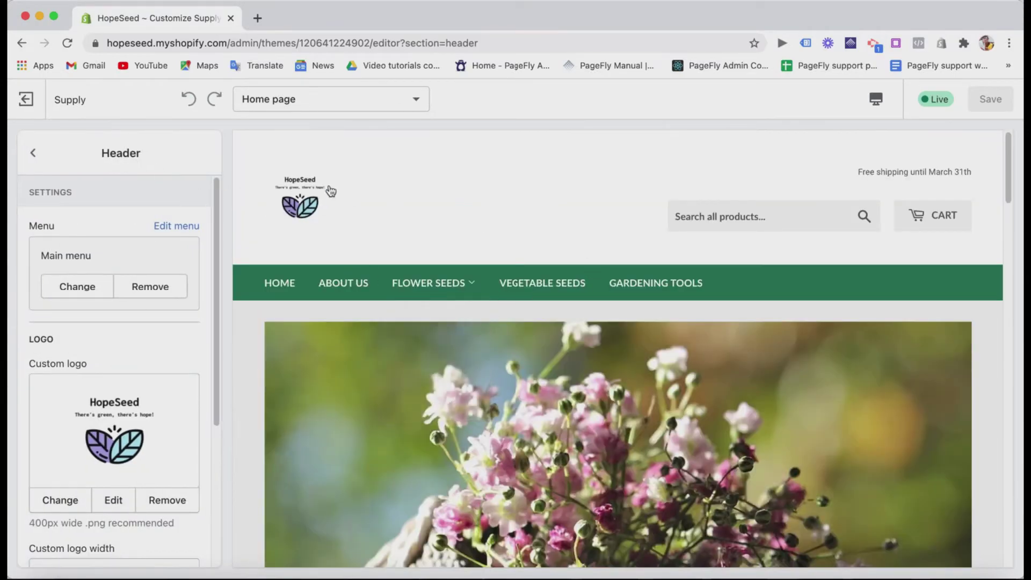
scroll(210, 322, "down", 3)
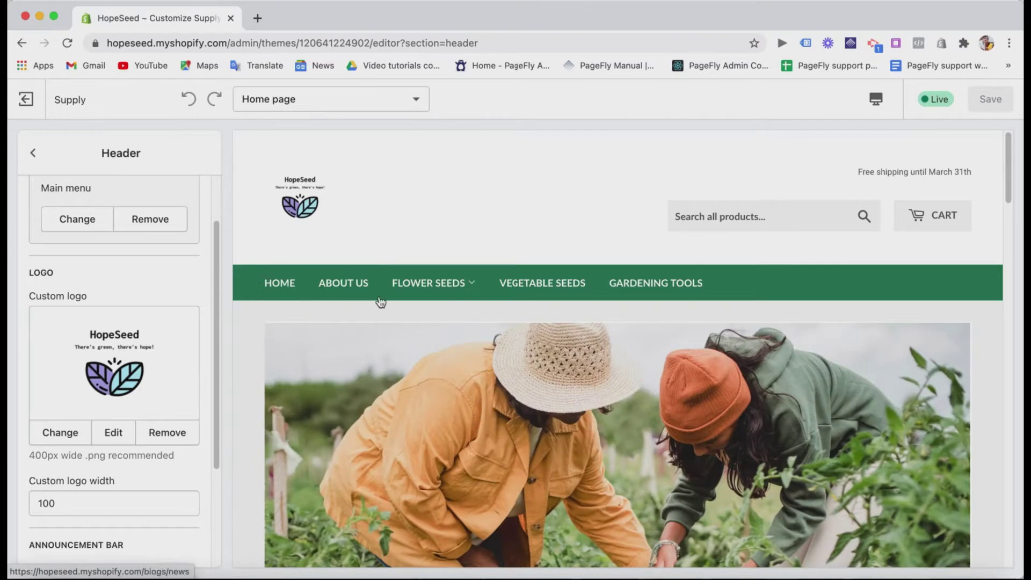
mouse_move(424, 302)
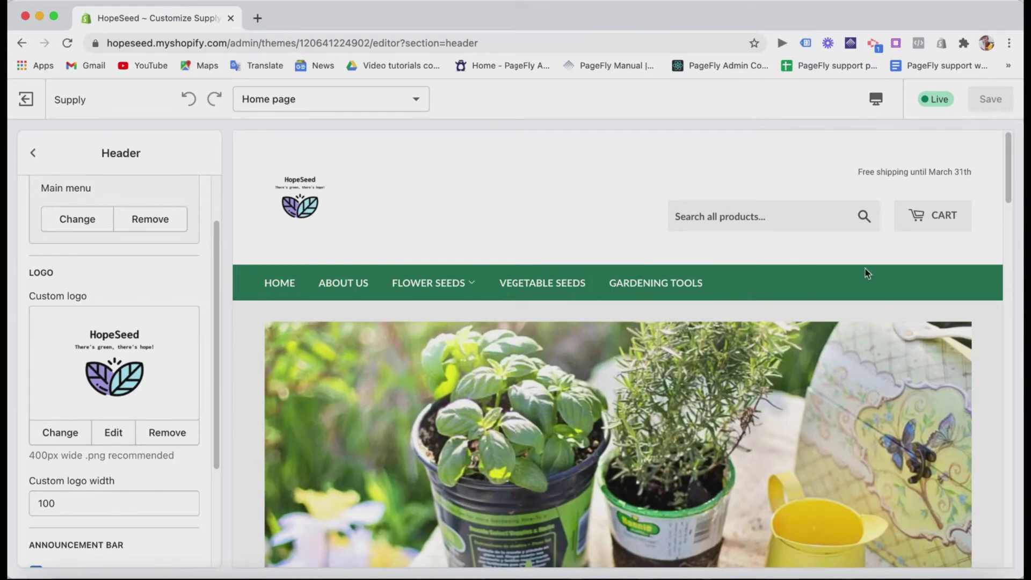
scroll(805, 204, "down", 1)
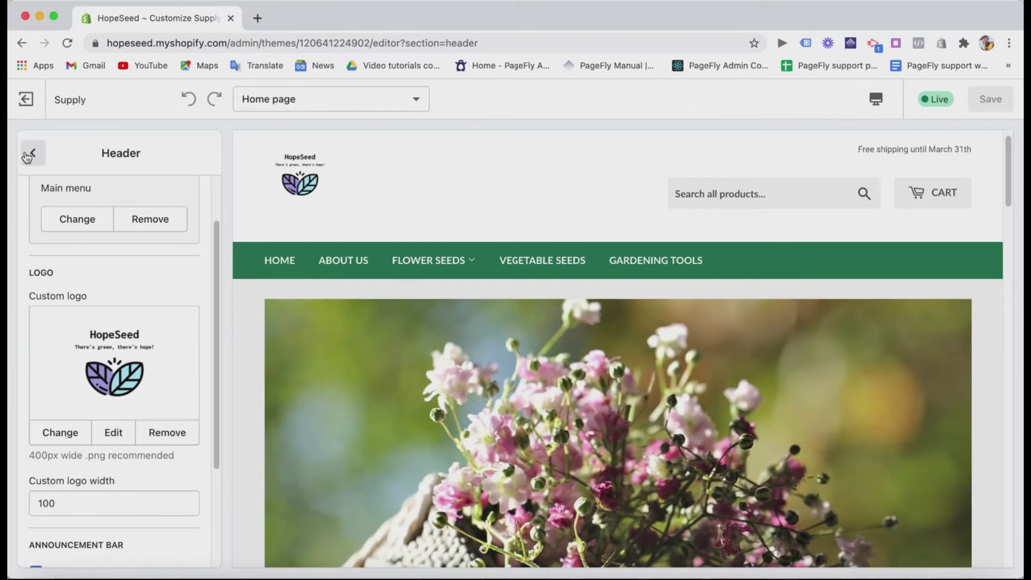
left_click(28, 154)
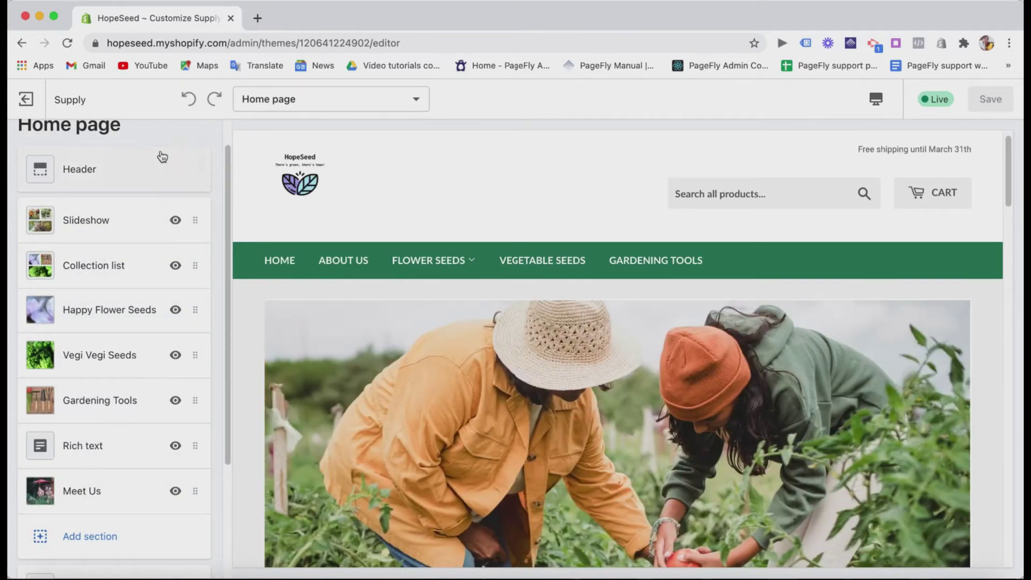
Open the Happy Flower Seeds section's settings and look over its options.
left_click(125, 314)
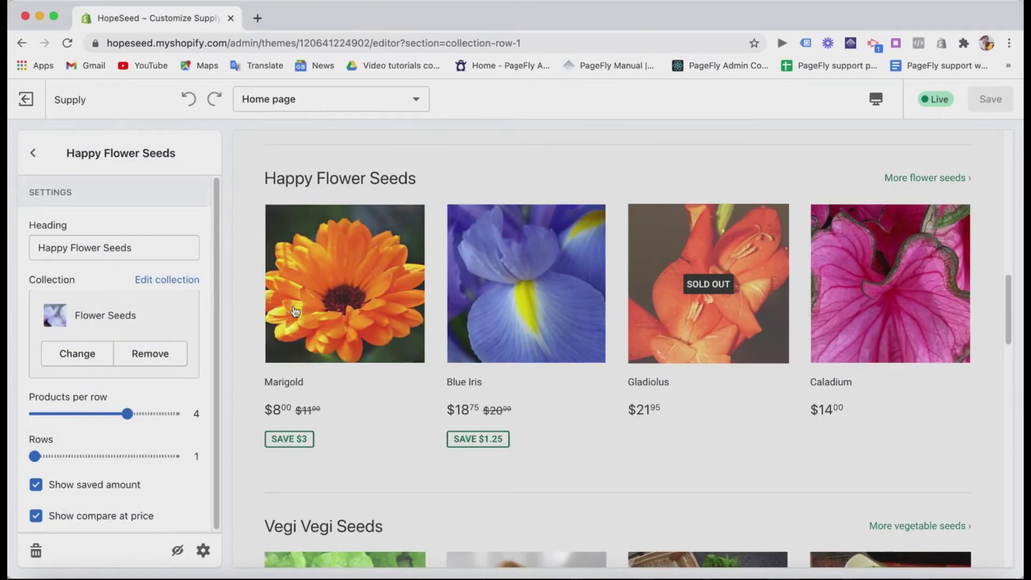
left_click_drag(1008, 288, 1011, 301)
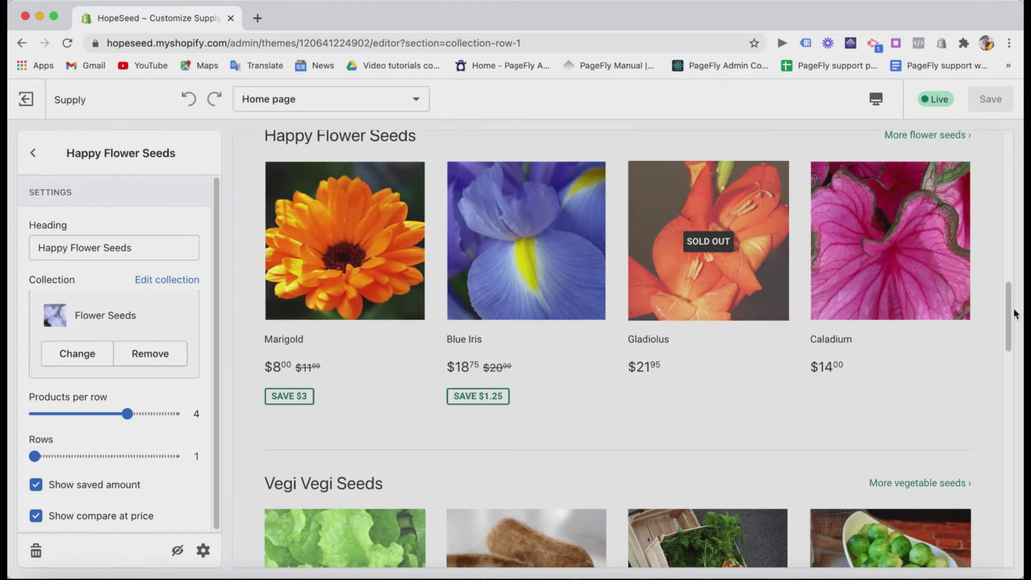
scroll(1013, 315, "down", 5)
scroll(1019, 316, "up", 5)
scroll(1018, 317, "up", 3)
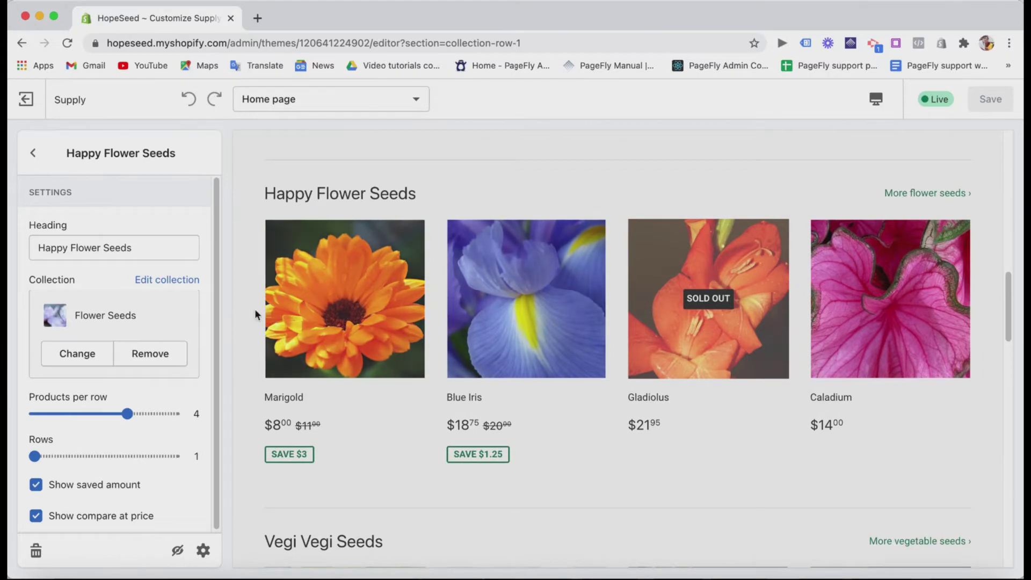
scroll(212, 347, "down", 1)
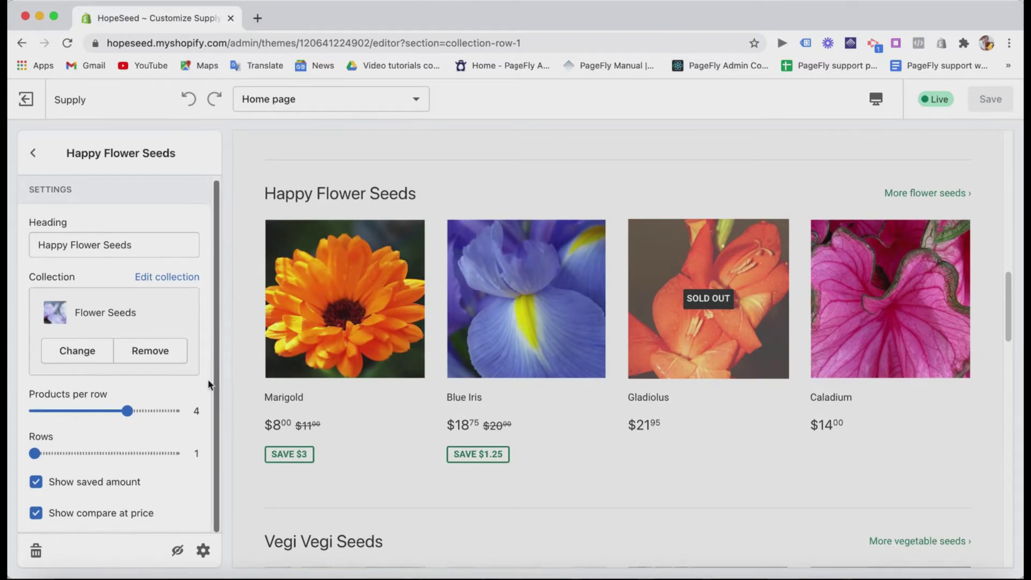
Set Happy Flower Seeds to 4 products per row and 1 row.
left_click(176, 411)
left_click(174, 453)
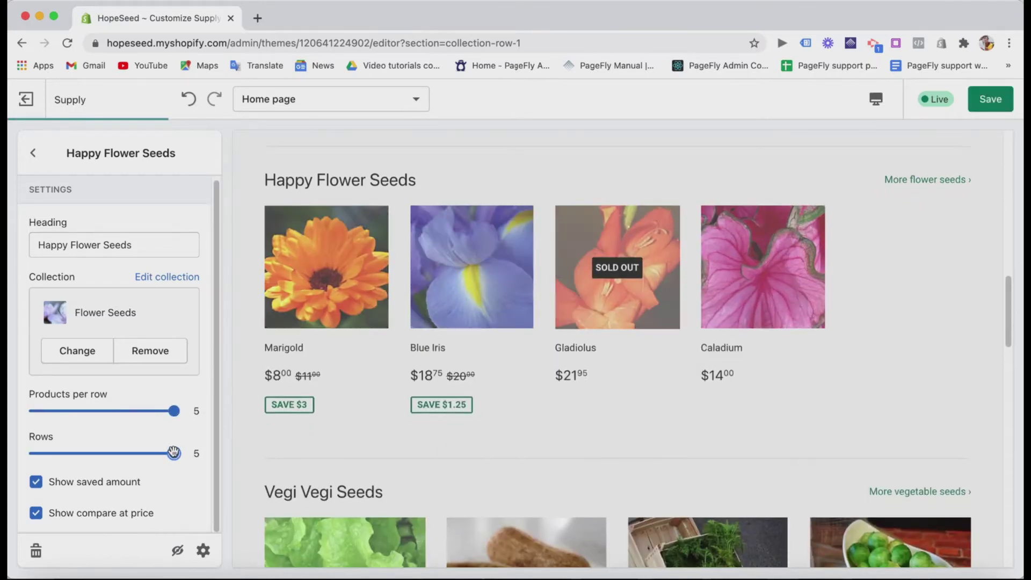
left_click(127, 411)
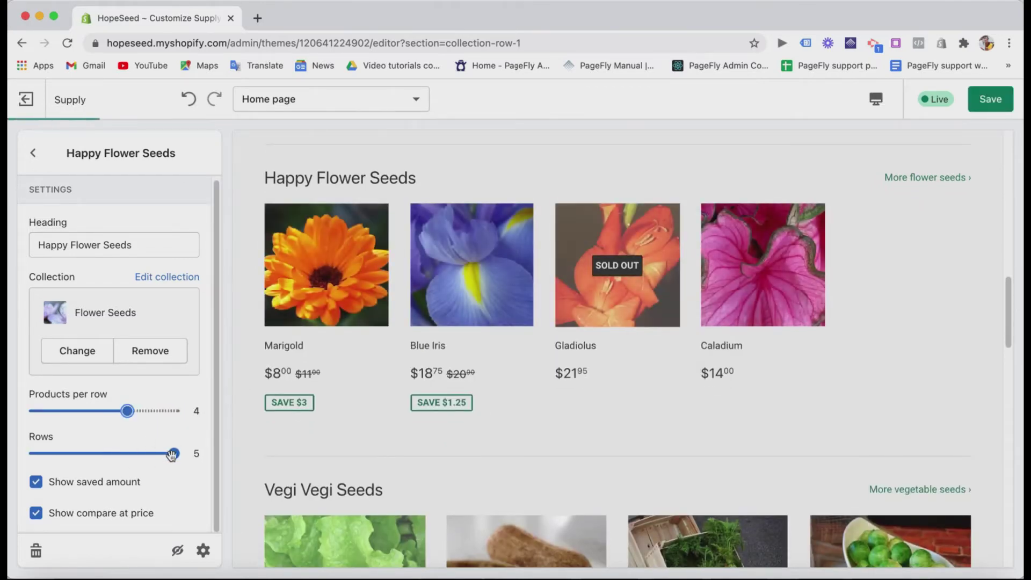
left_click_drag(173, 453, 104, 453)
left_click_drag(8, 454, 10, 454)
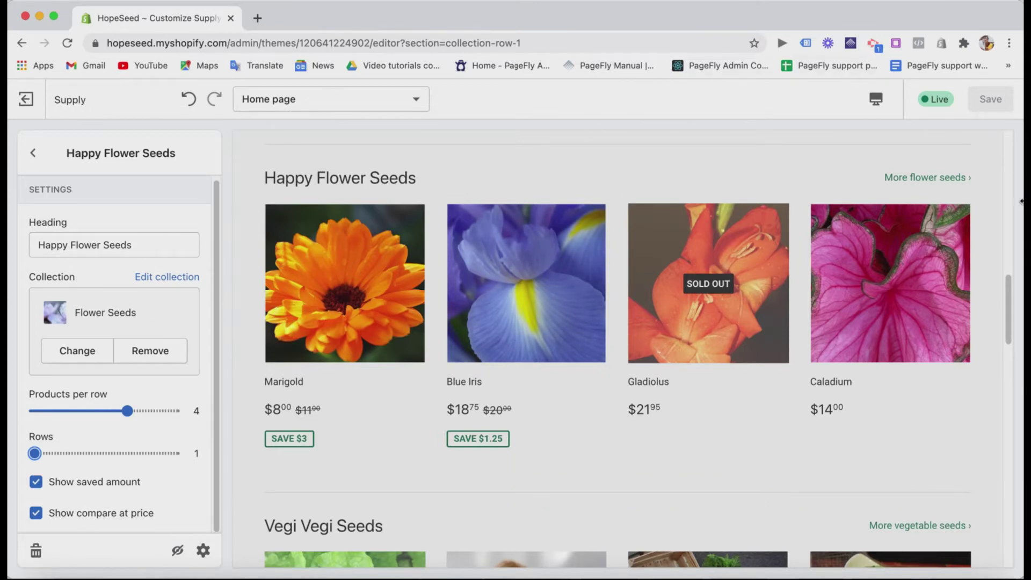
left_click_drag(1008, 320, 984, 322)
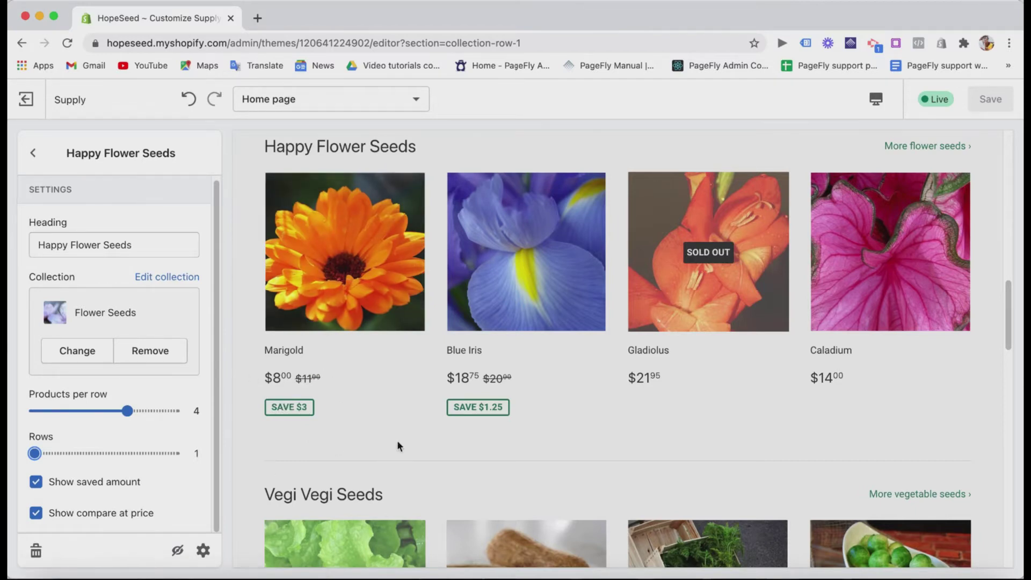
Look over the Collection list section settings, then open the Slideshow section's settings.
left_click(32, 153)
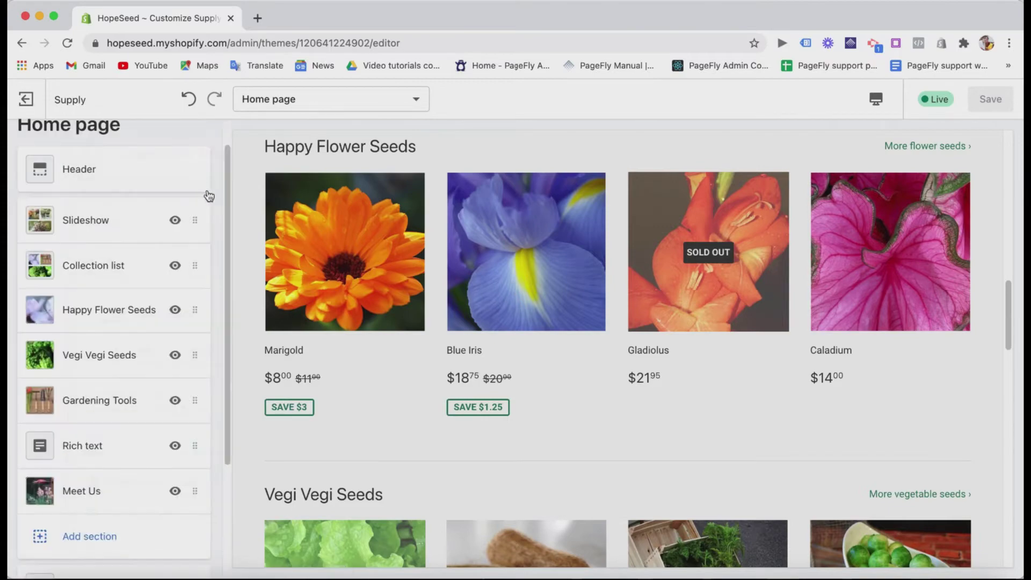
left_click(113, 263)
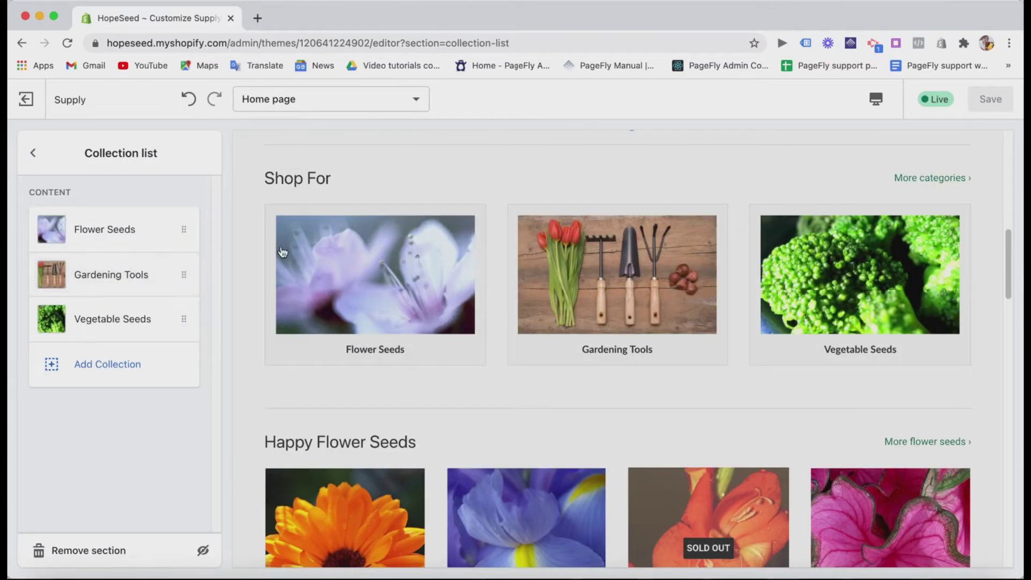
left_click_drag(1008, 264, 1008, 240)
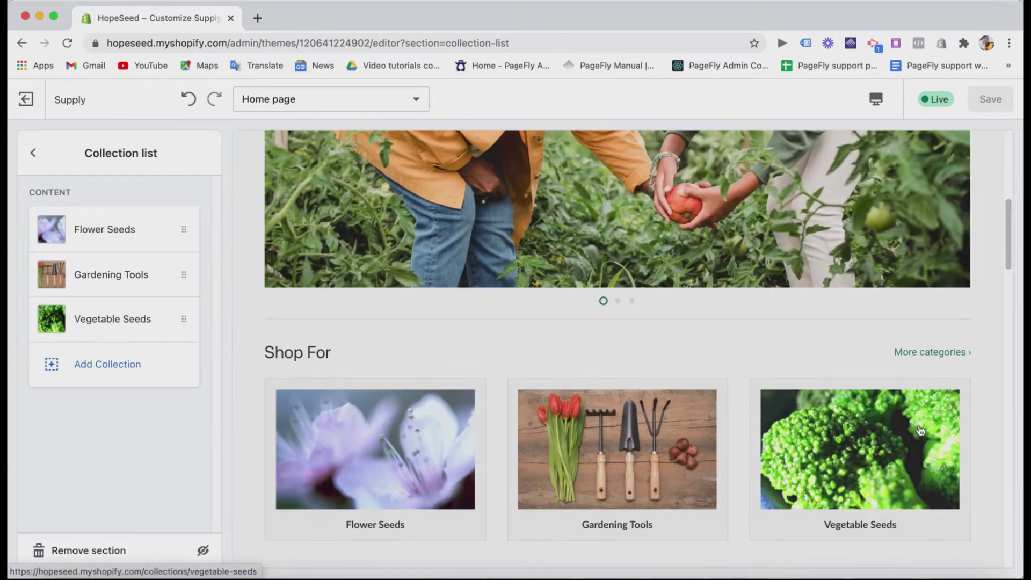
left_click(33, 153)
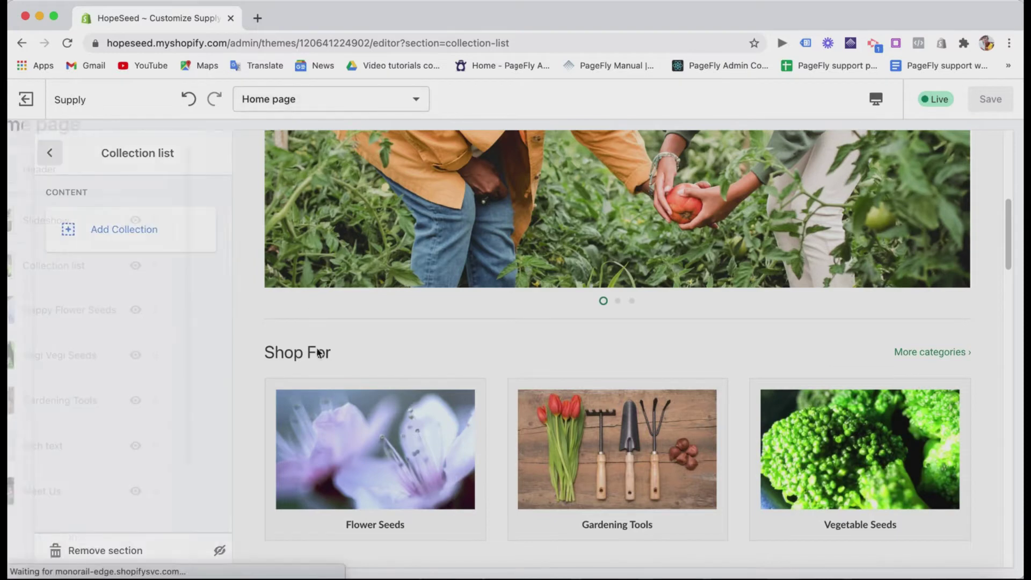
left_click(104, 218)
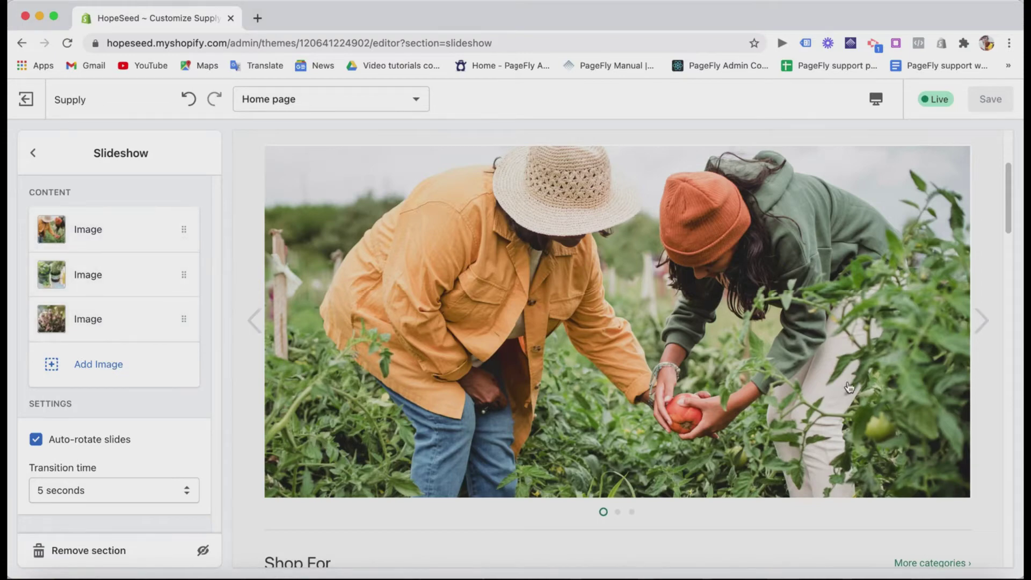
Inspect one slide's image block and keep the slideshow transition time at 5 seconds.
left_click(964, 329)
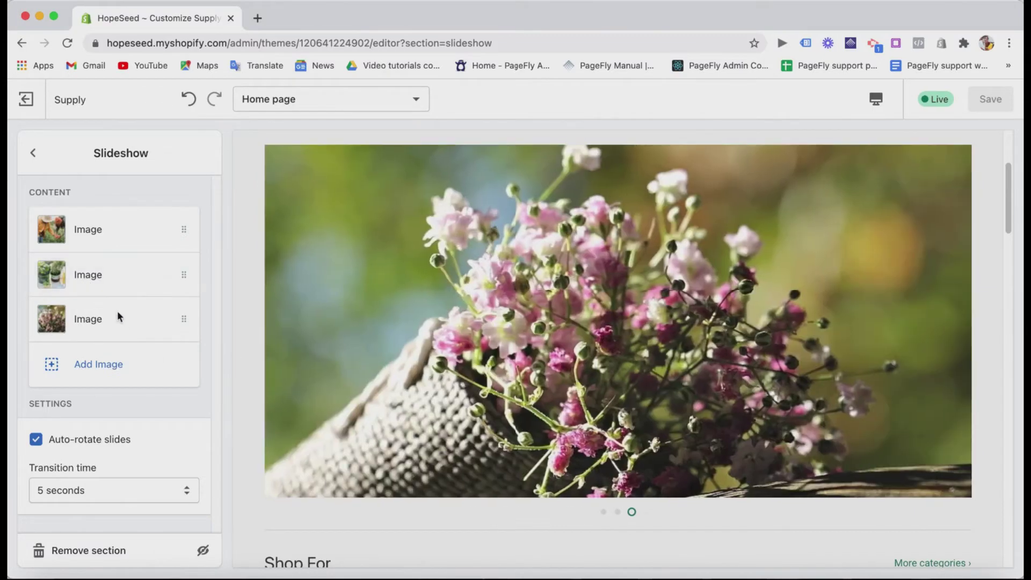
left_click(117, 314)
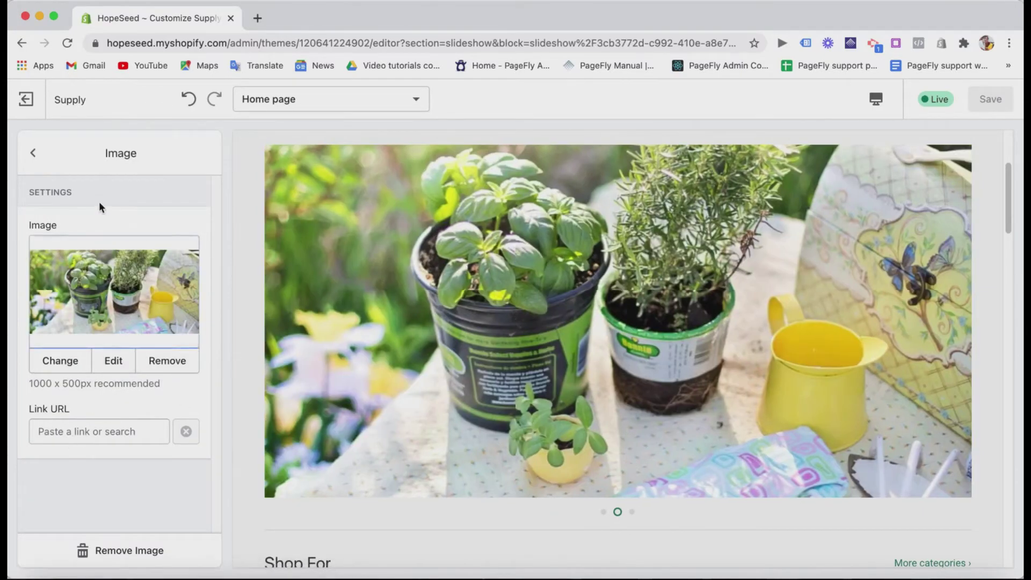
left_click(33, 155)
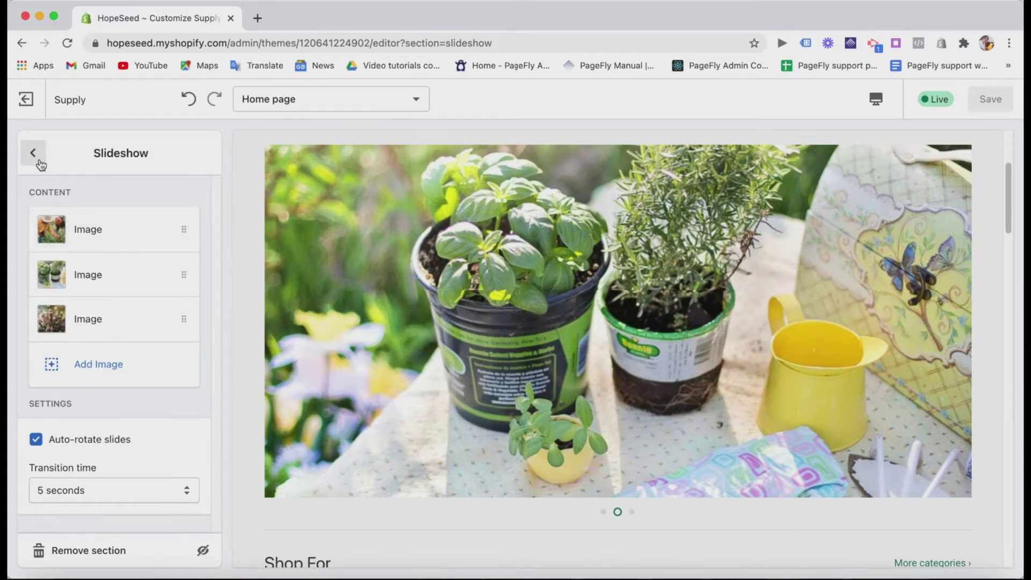
left_click(162, 497)
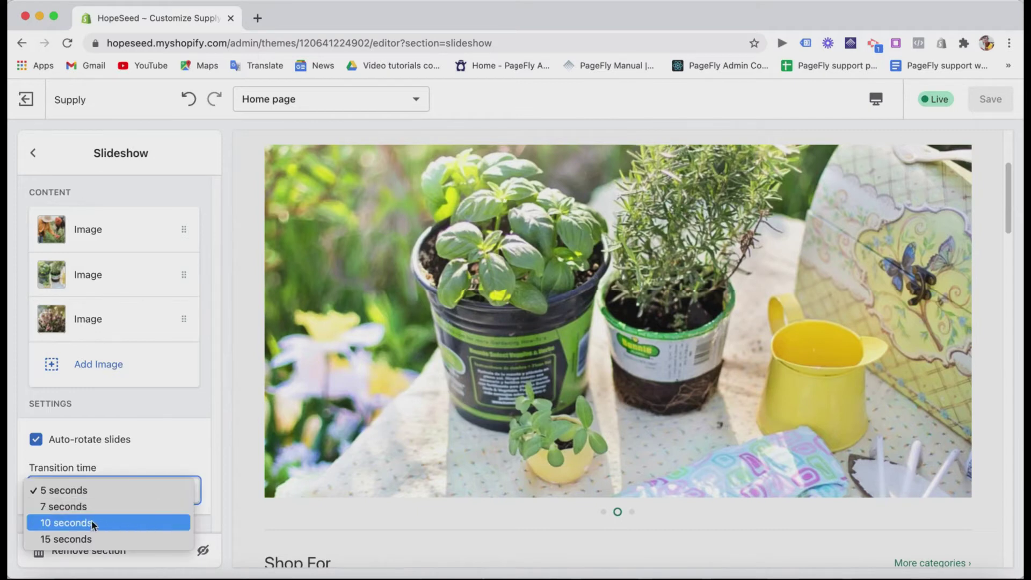
left_click(42, 155)
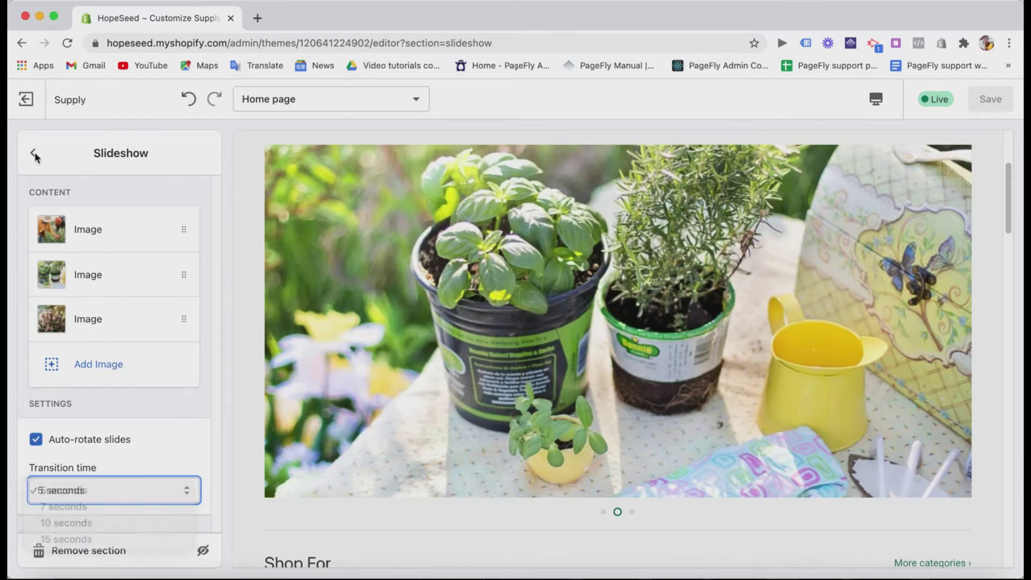
left_click(41, 155)
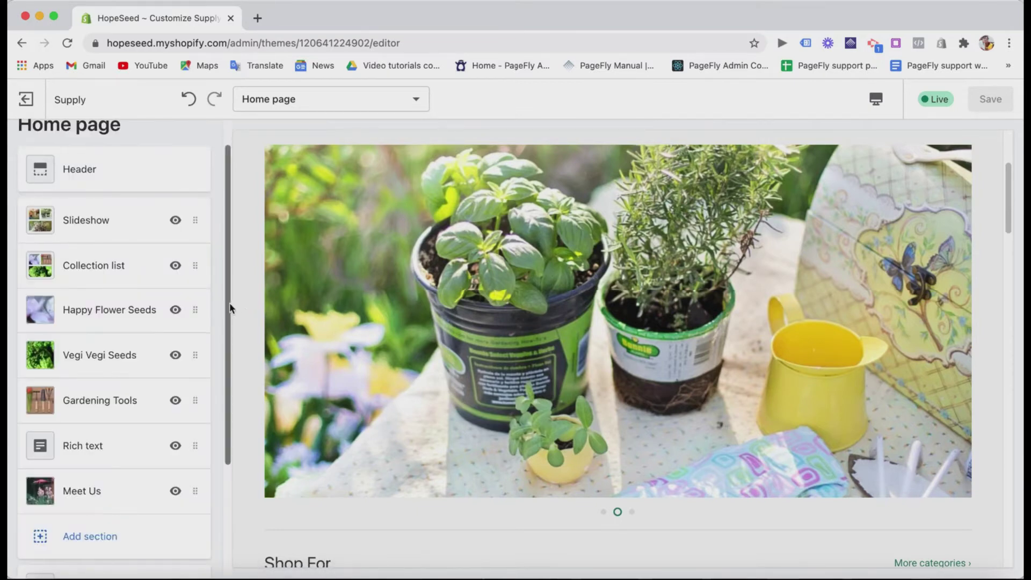
scroll(228, 333, "down", 4)
left_click(113, 427)
left_click_drag(214, 290, 231, 486)
left_click(206, 152)
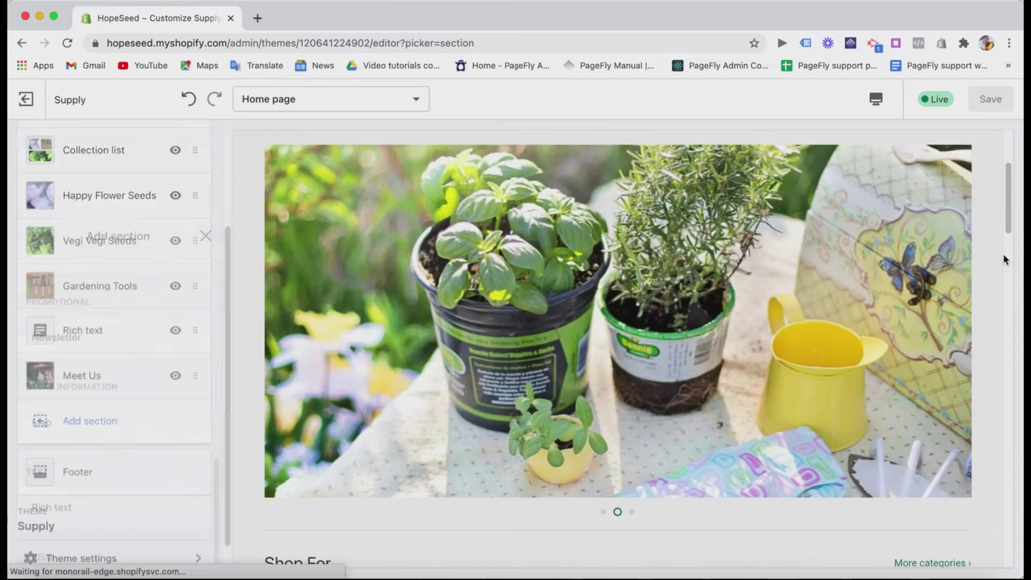
left_click_drag(1010, 232, 1021, 458)
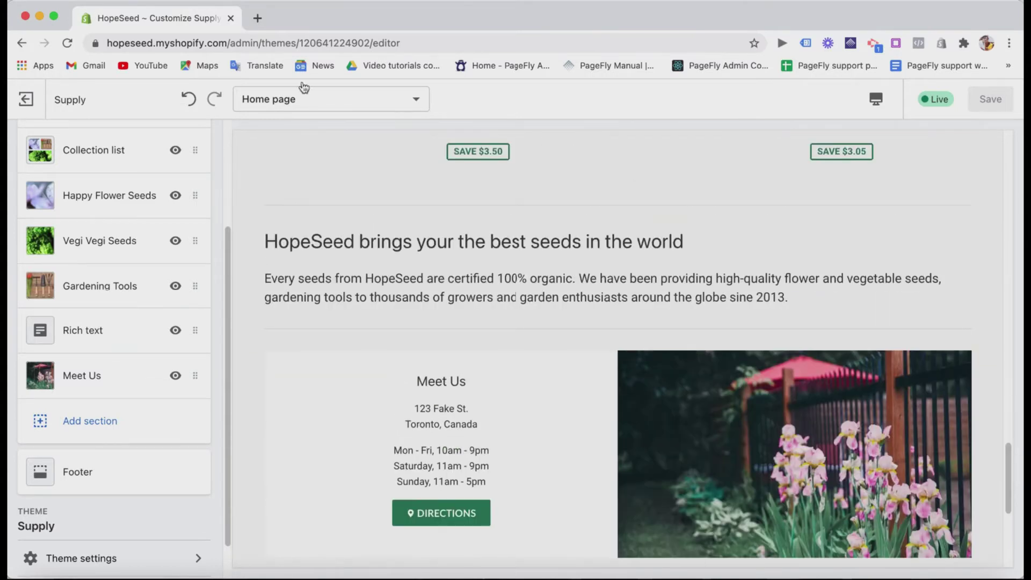
Review the Footer section's settings and return to the Home page section list.
left_click(79, 473)
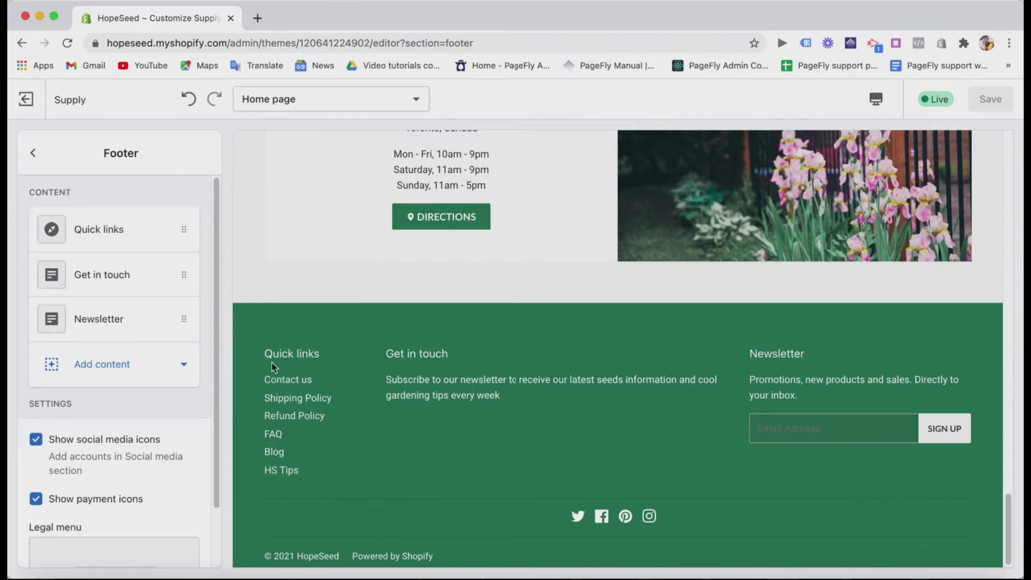
scroll(220, 436, "down", 2)
scroll(220, 392, "up", 2)
left_click(33, 155)
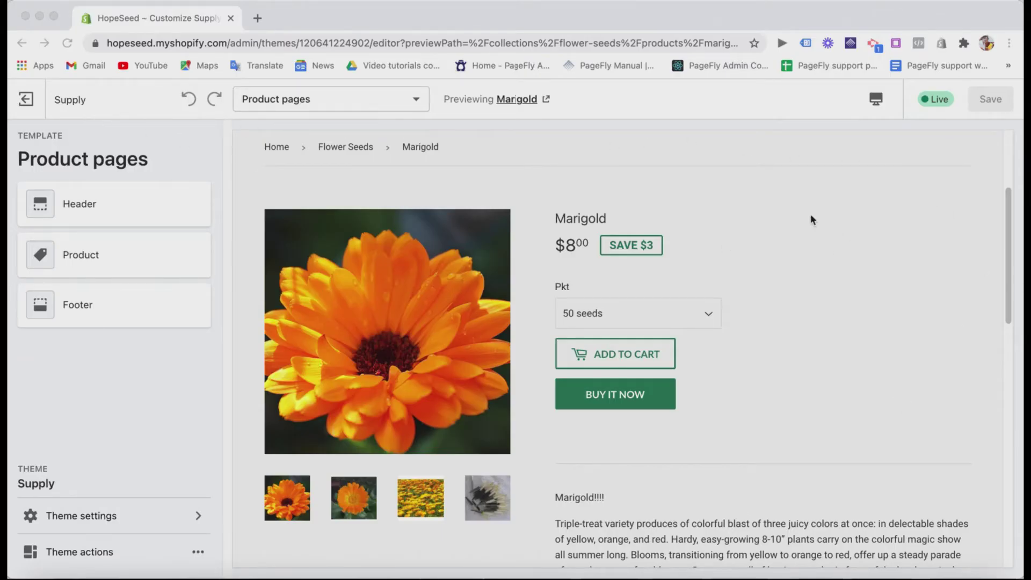
In the Product section, enable image zoom and hide the quantity message and related products.
left_click(84, 272)
scroll(220, 268, "down", 1)
left_click(65, 197)
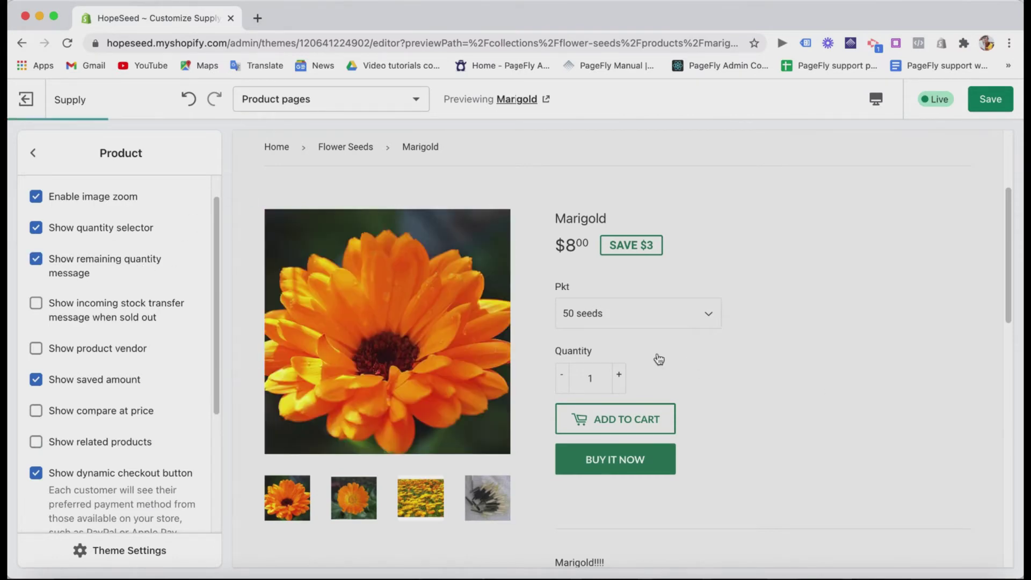
left_click(119, 266)
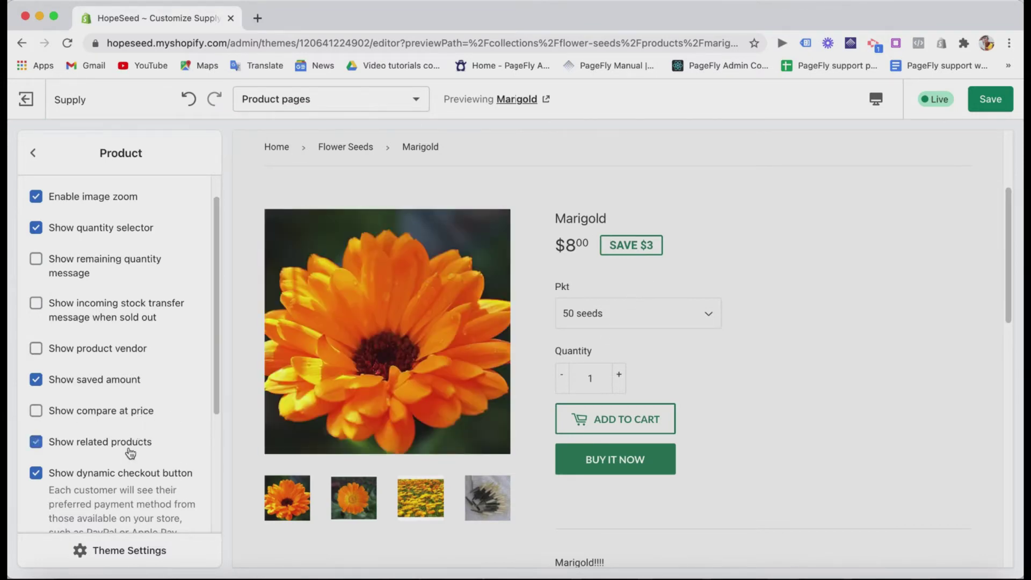
scroll(991, 460, "down", 10)
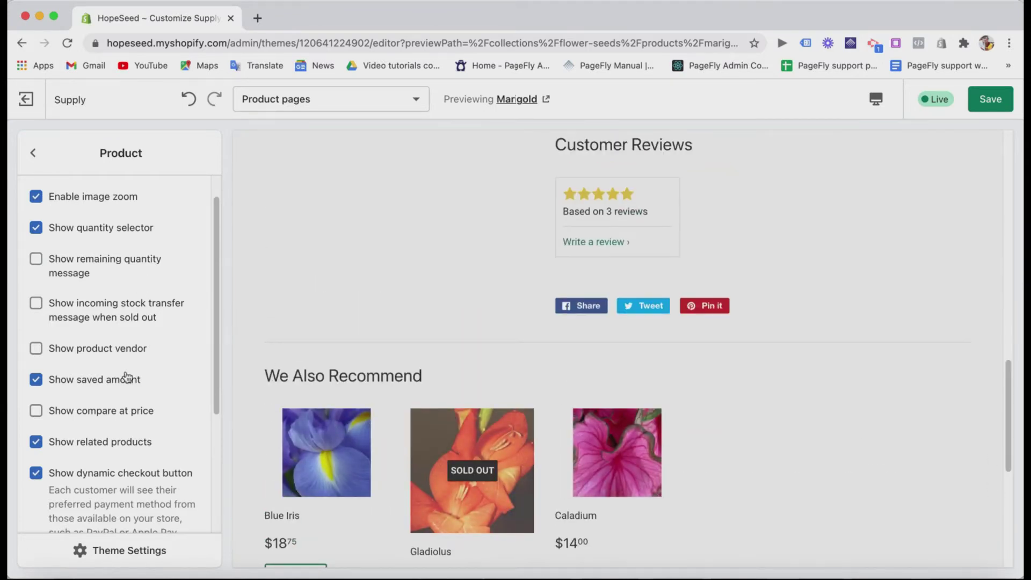
left_click(123, 448)
Scroll the Marigold preview to Customer Reviews and turn product reviews back off.
scroll(217, 415, "down", 1)
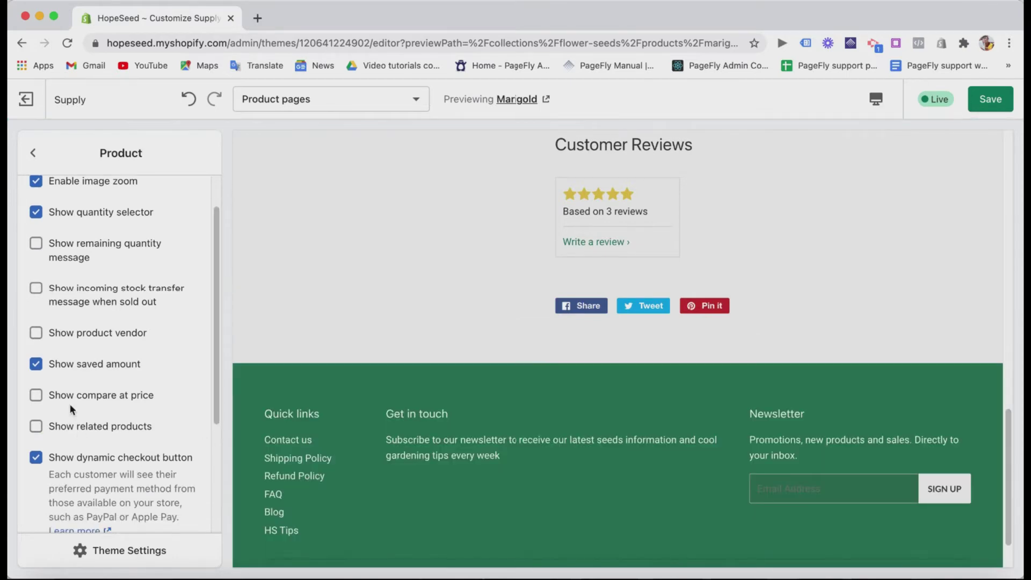
left_click_drag(1015, 420, 1012, 283)
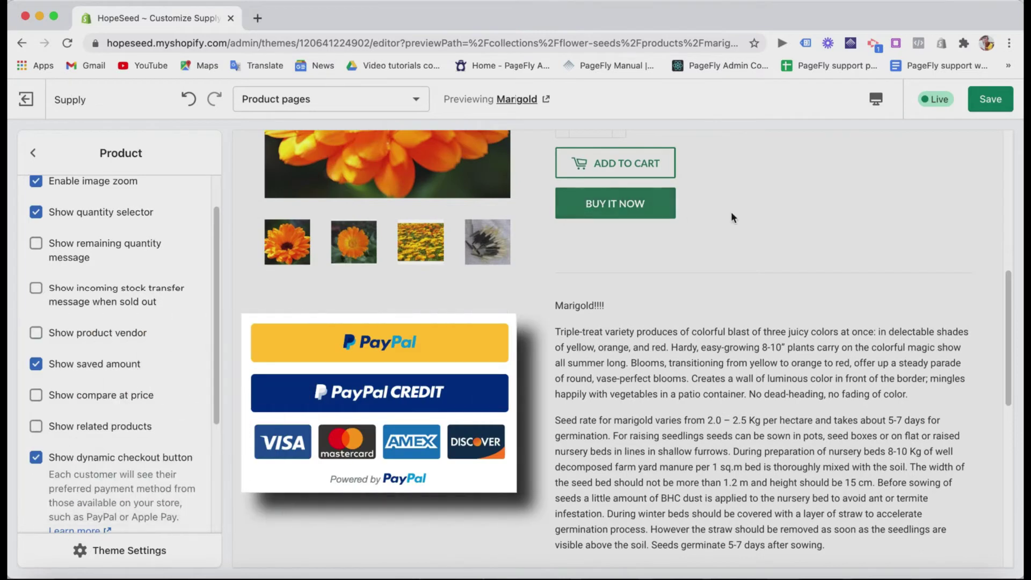
left_click_drag(220, 398, 221, 490)
scroll(194, 446, "down", 1)
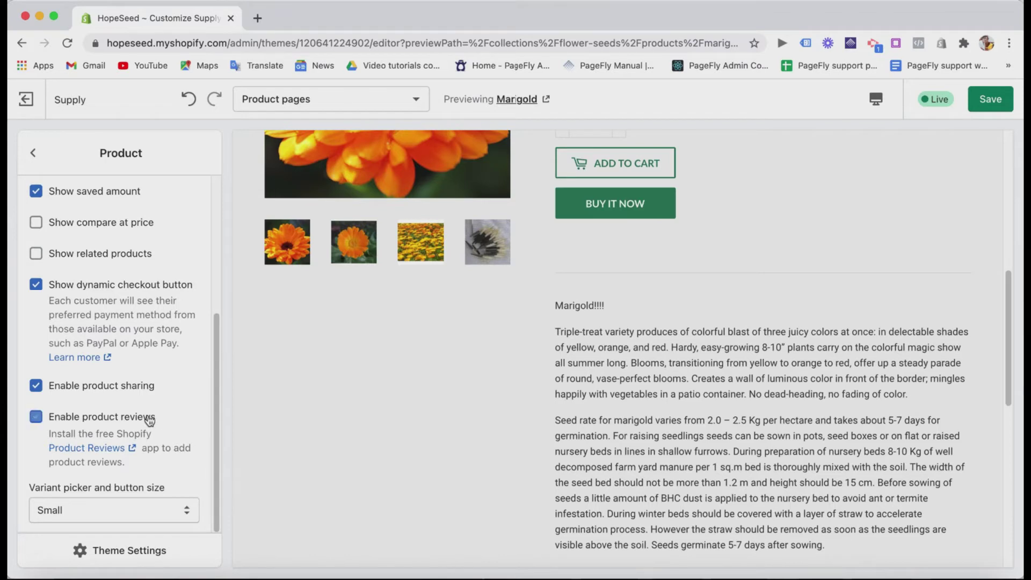
left_click_drag(1015, 360, 1015, 457)
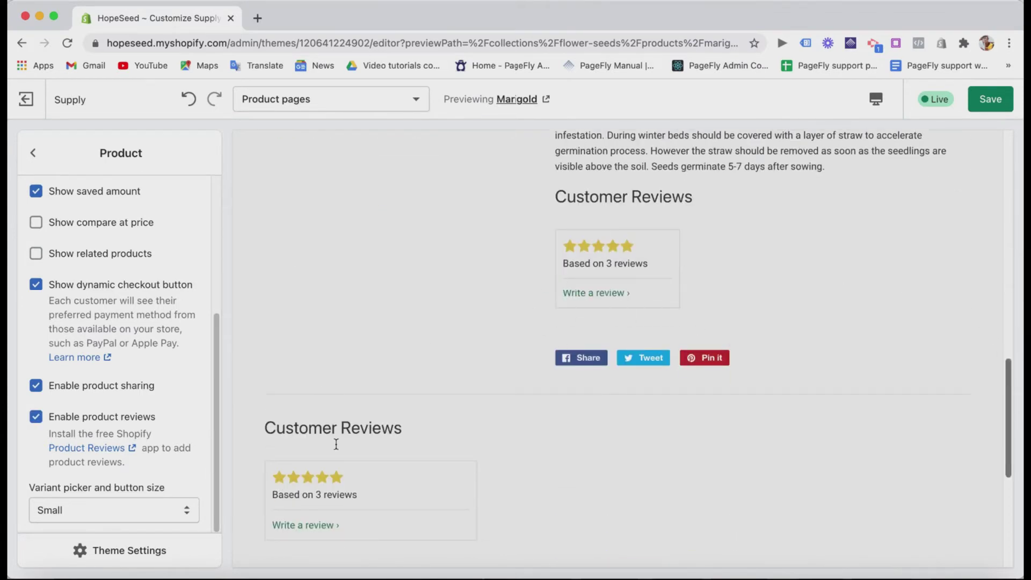
left_click(124, 418)
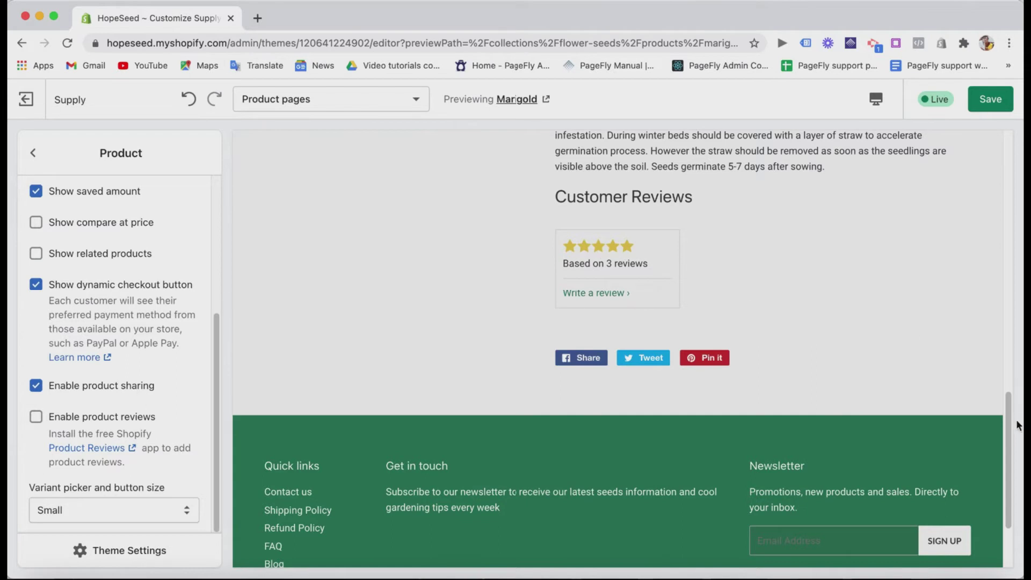
left_click_drag(1015, 422, 1020, 363)
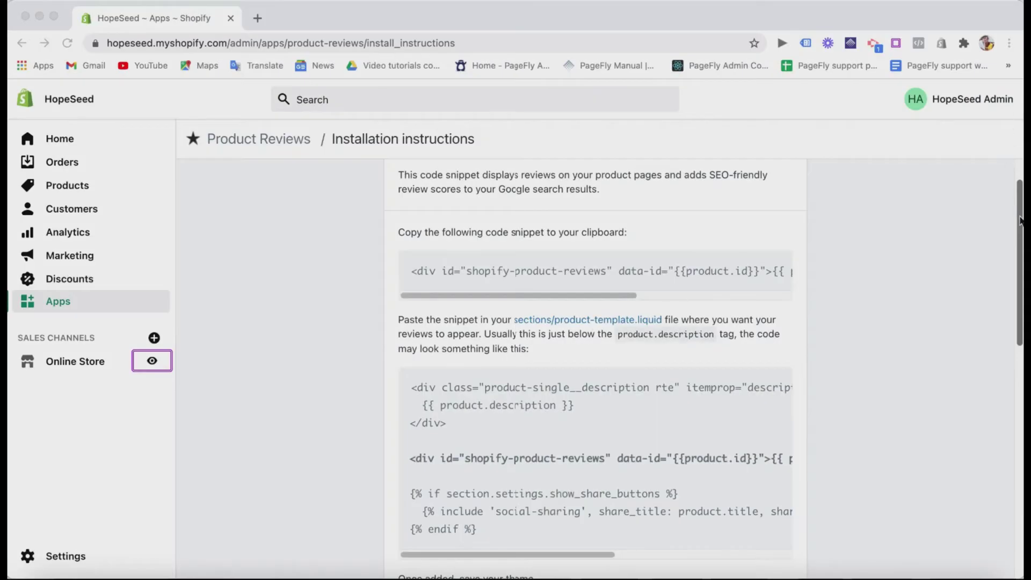
Copy the whole Product Reviews code snippet and go to the Online Store themes.
scroll(1020, 220, "up", 2)
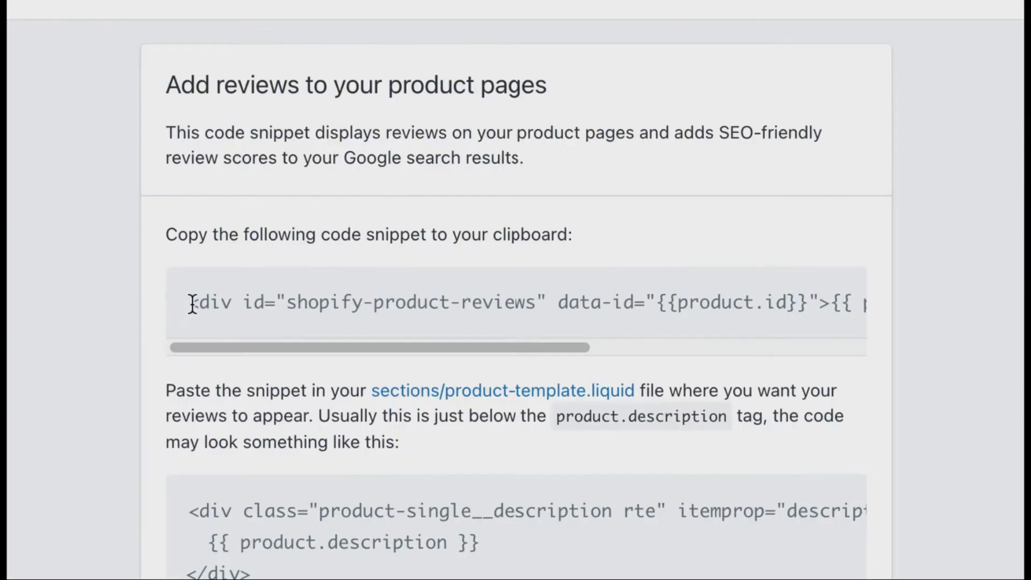
left_click_drag(412, 316, 763, 311)
right_click(817, 292)
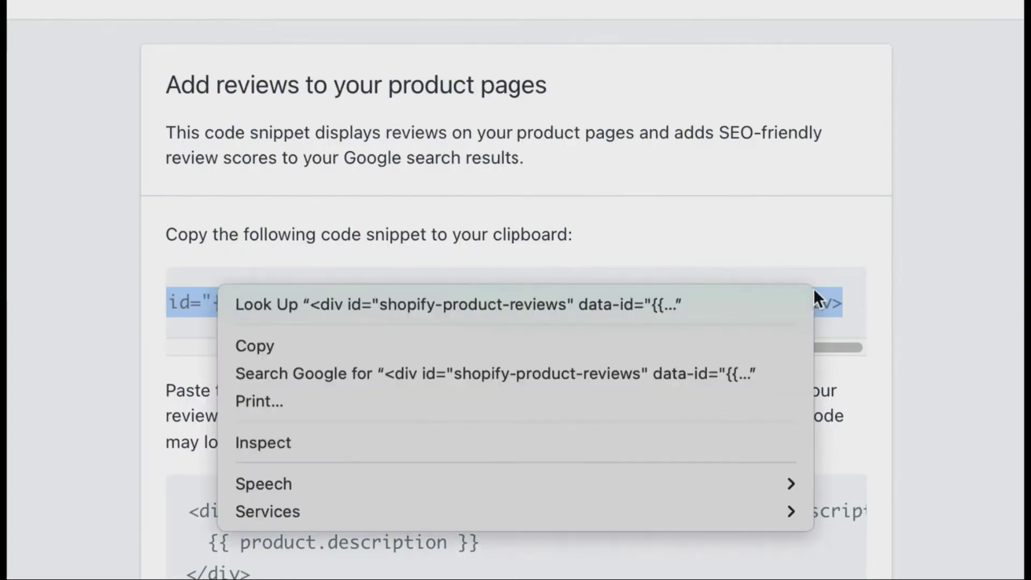
left_click(693, 346)
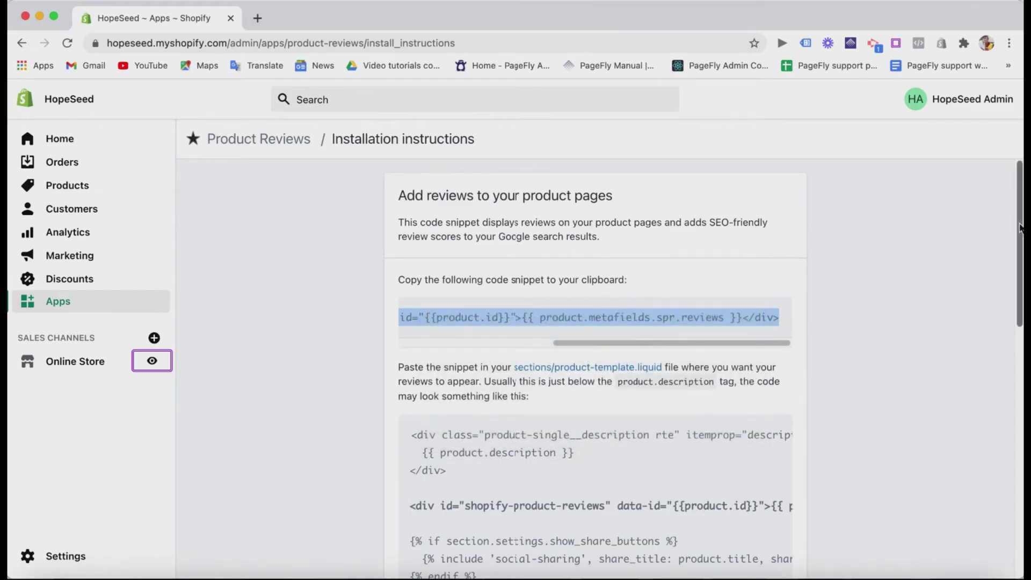
scroll(1021, 228, "down", 2)
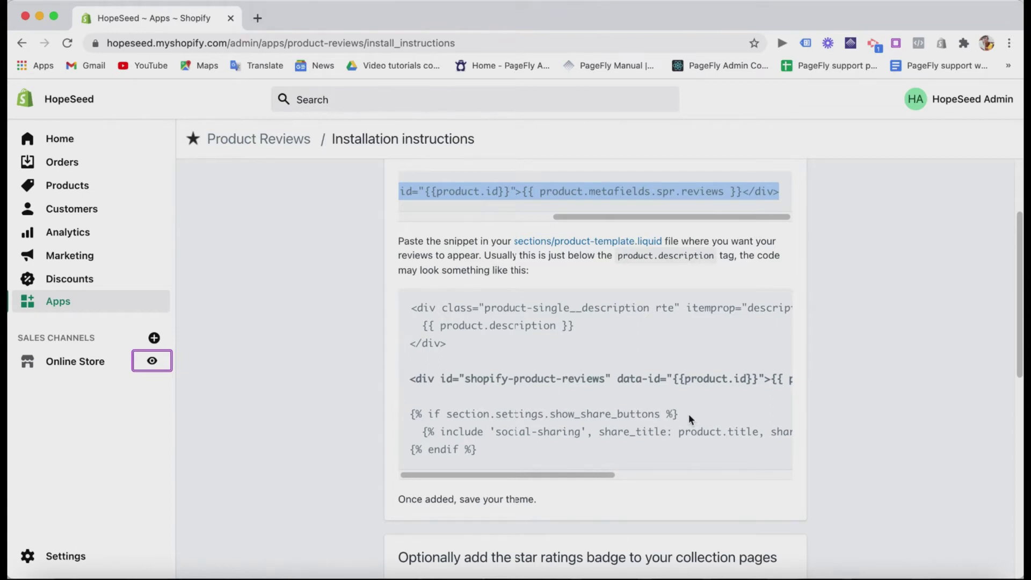
right_click(576, 195)
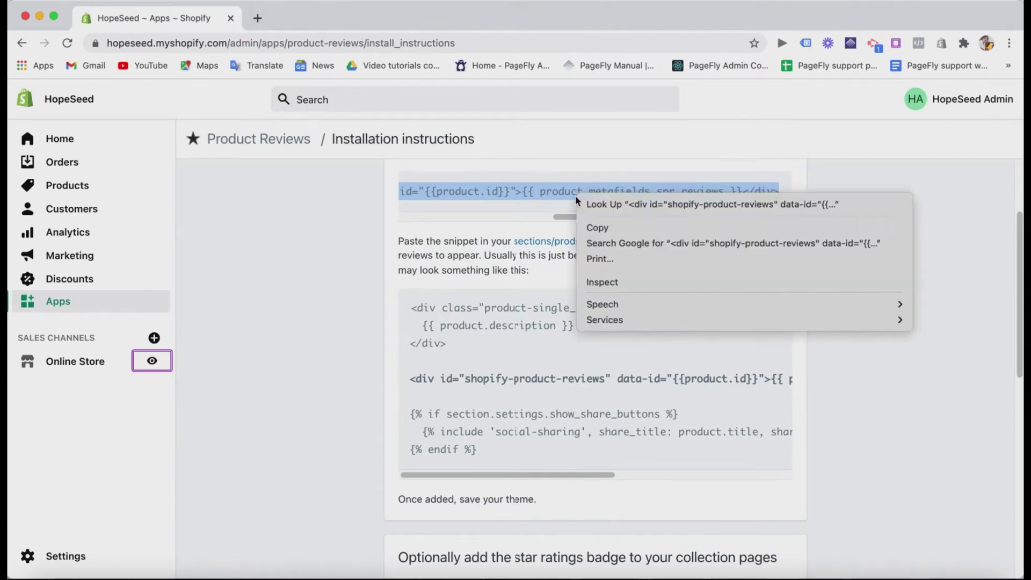
left_click(608, 229)
left_click(85, 361)
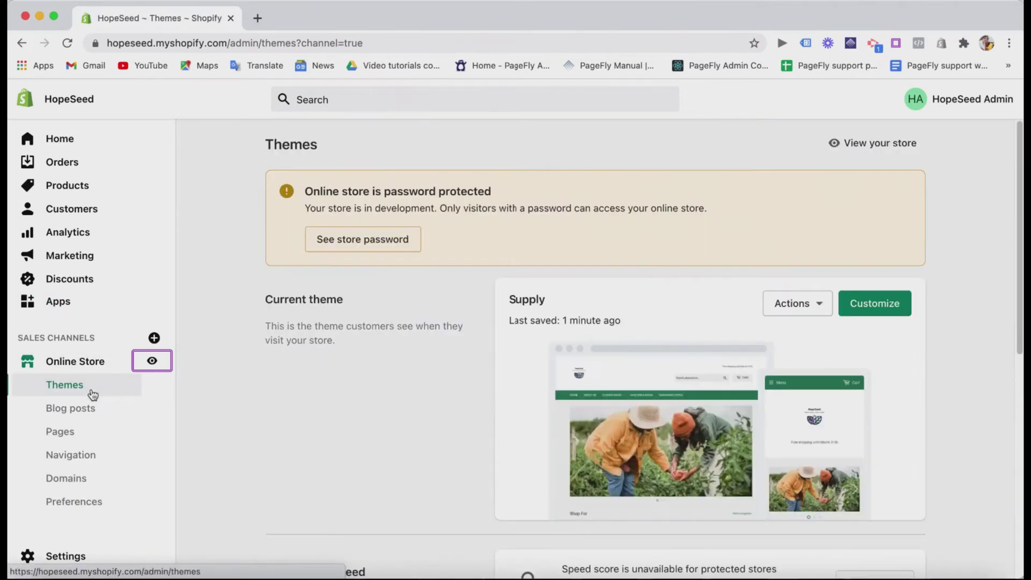
Open the Supply theme's code editor and bring up product-template.liquid.
left_click(805, 304)
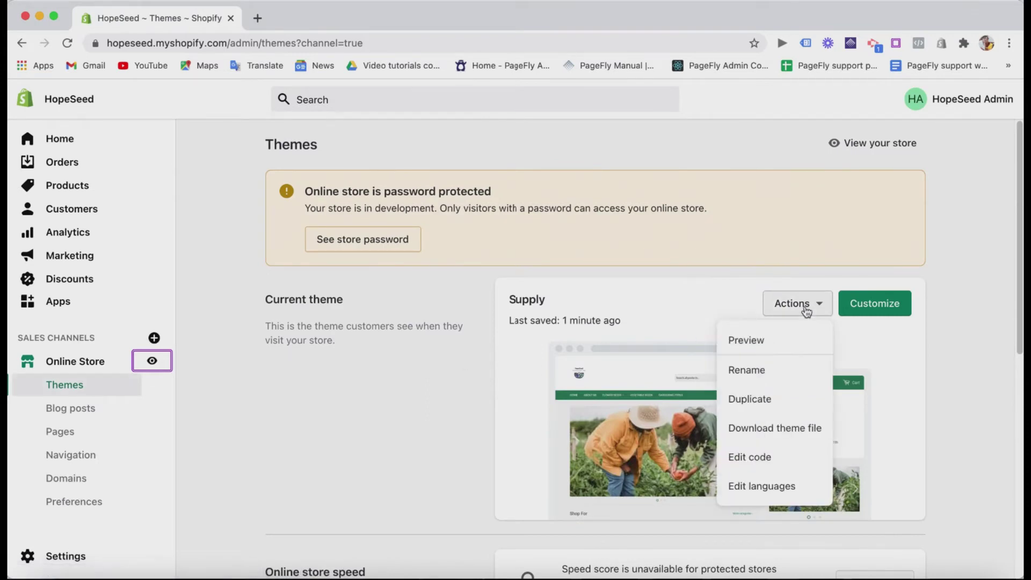
left_click(759, 457)
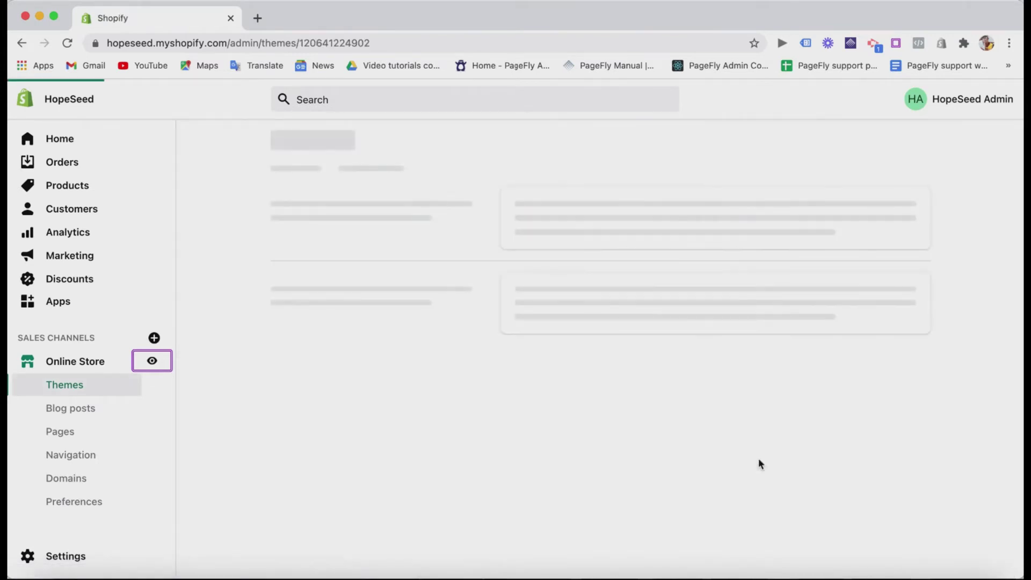
scroll(226, 317, "down", 8)
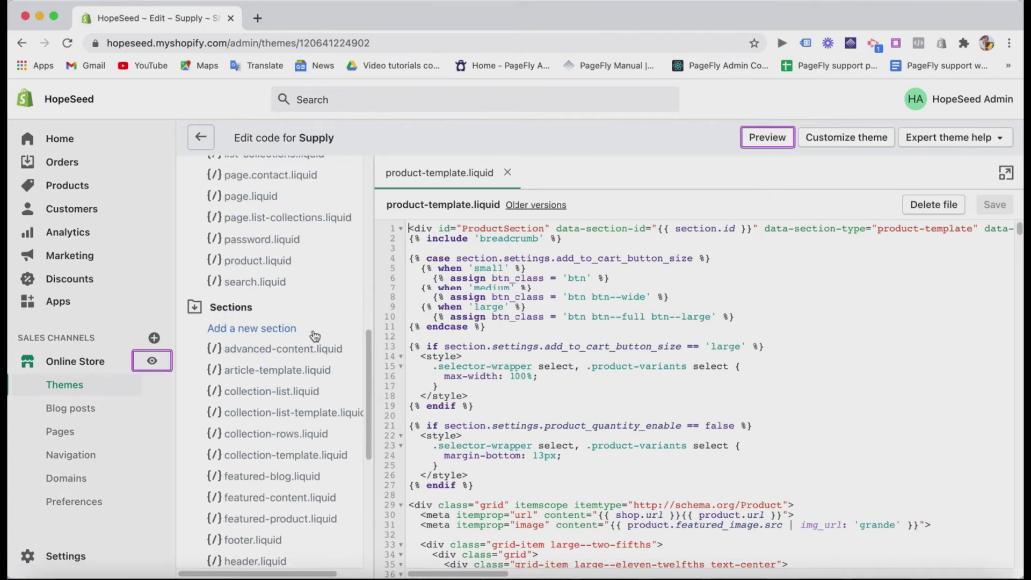
left_click_drag(368, 386, 368, 467)
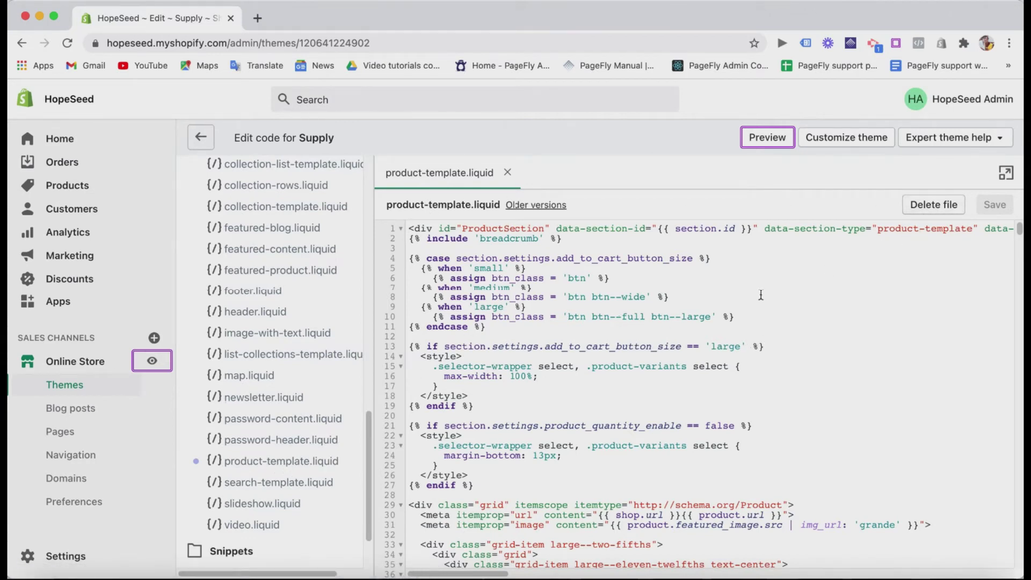
Search the template for product.description and select line 209 holding the reviews snippet.
left_click(737, 299)
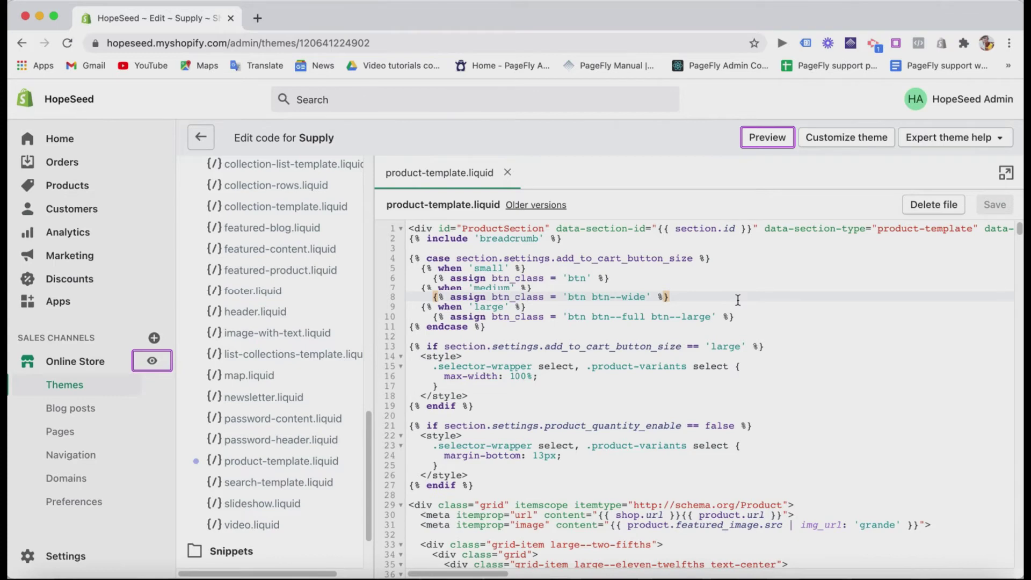
key("super+f")
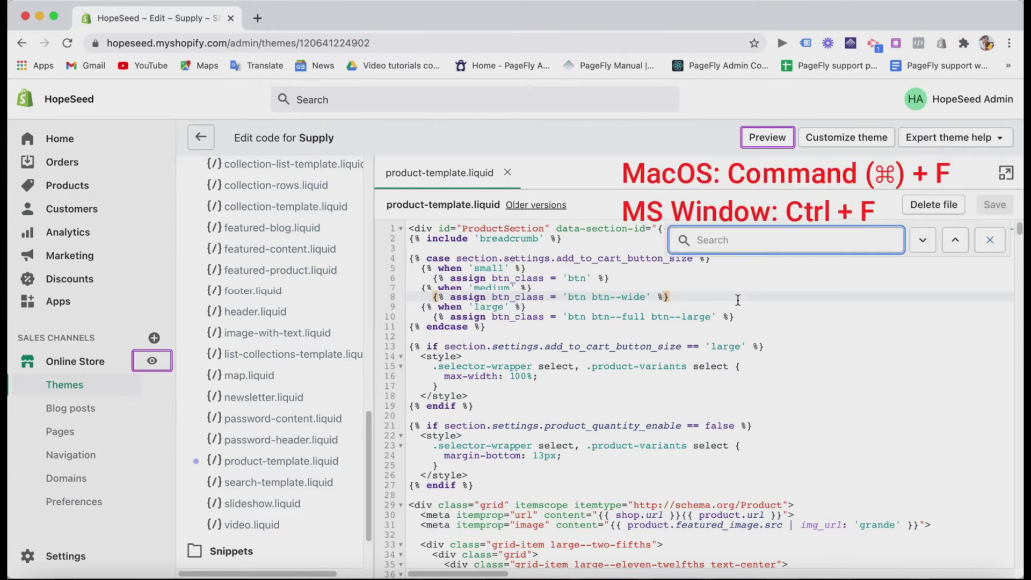
type("prod")
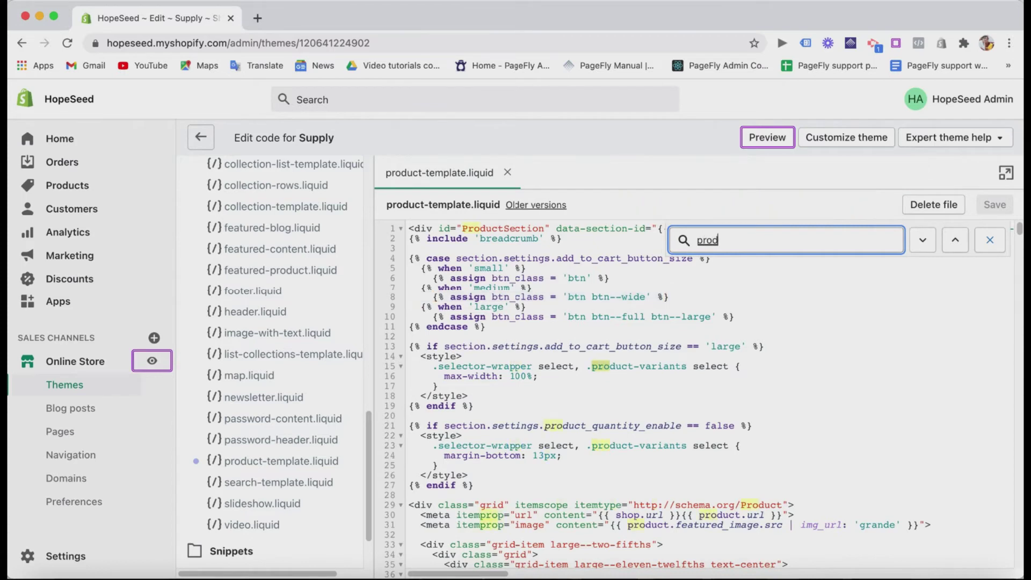
type("uct.des")
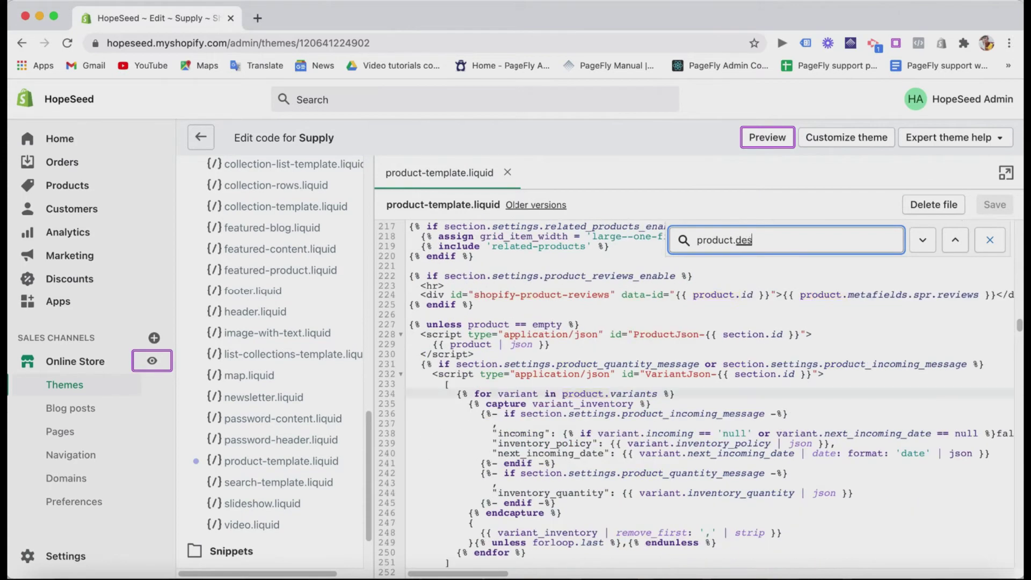
type("cription")
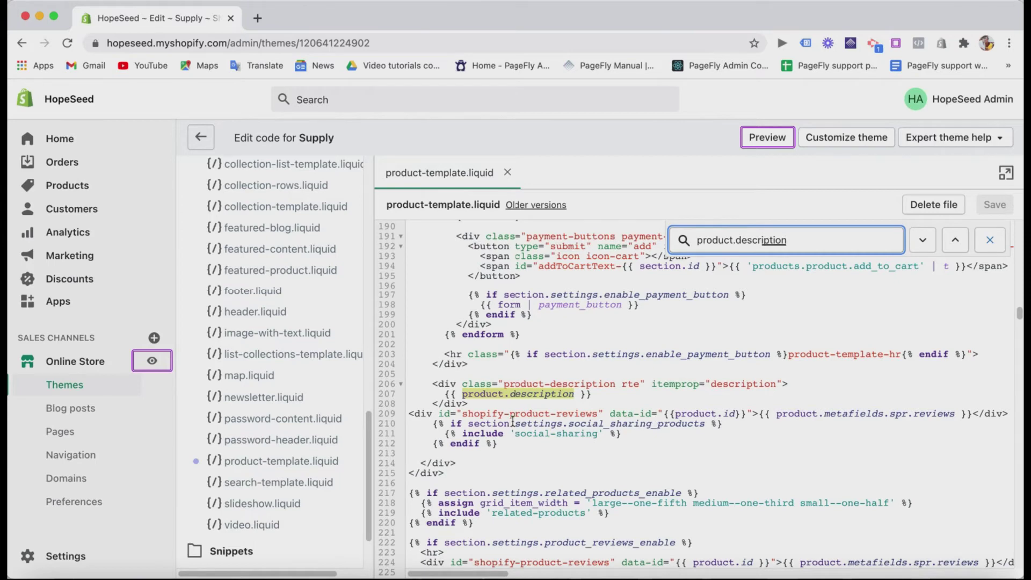
triple_click(434, 414)
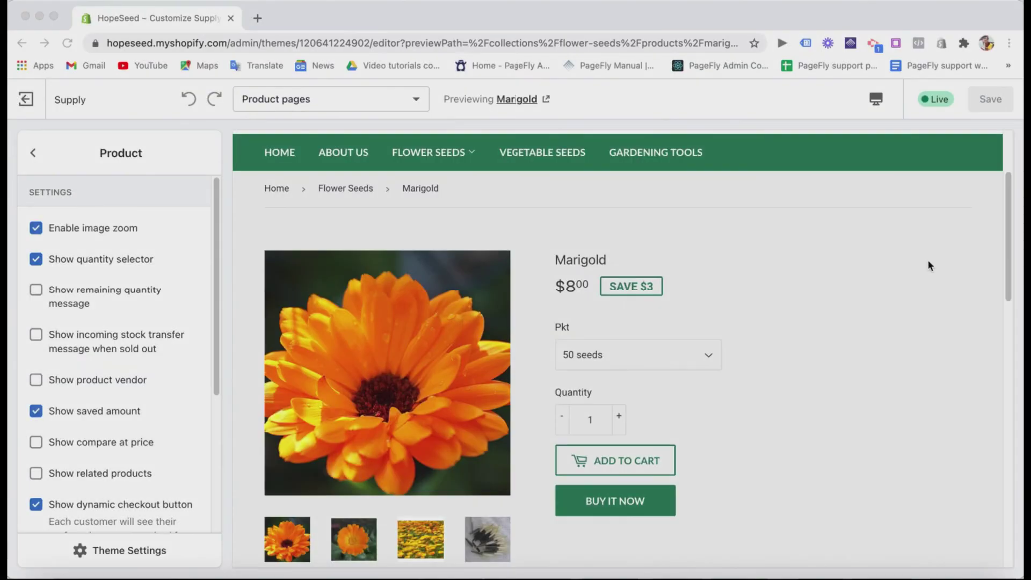
Scroll the Marigold preview through its description, three customer reviews and footer, then back up.
scroll(856, 250, "down", 2)
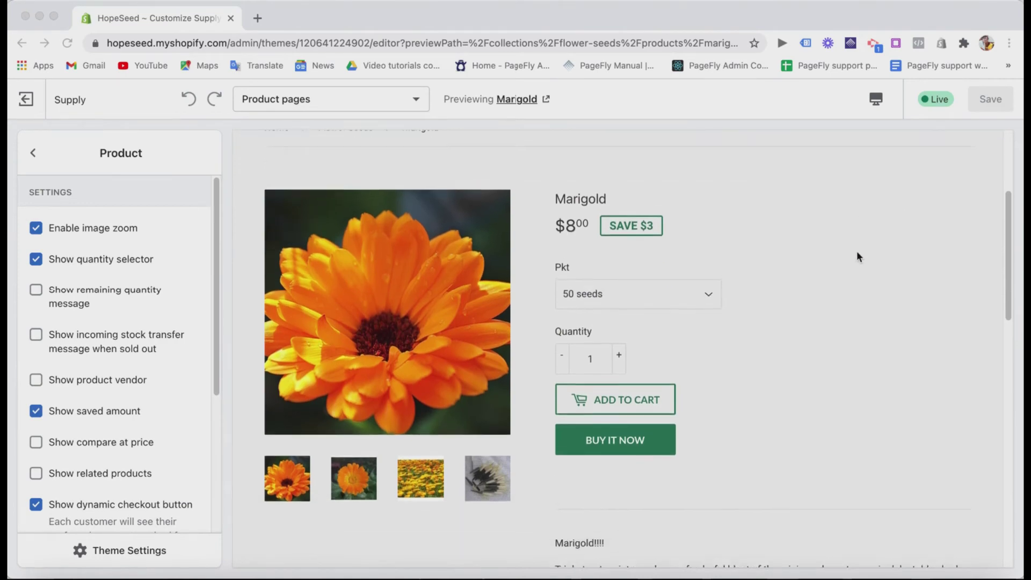
scroll(753, 333, "down", 10)
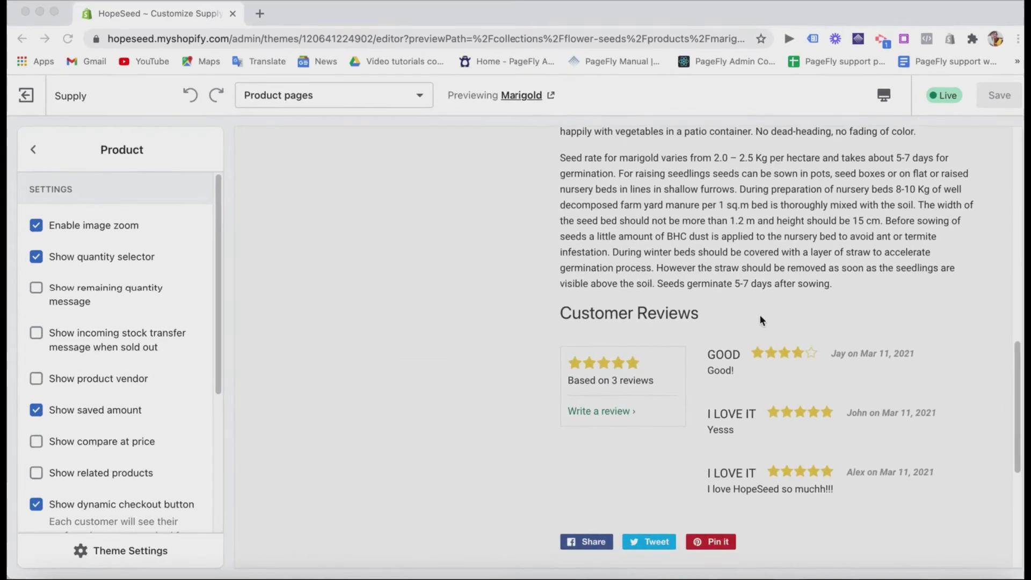
scroll(777, 389, "up", 7)
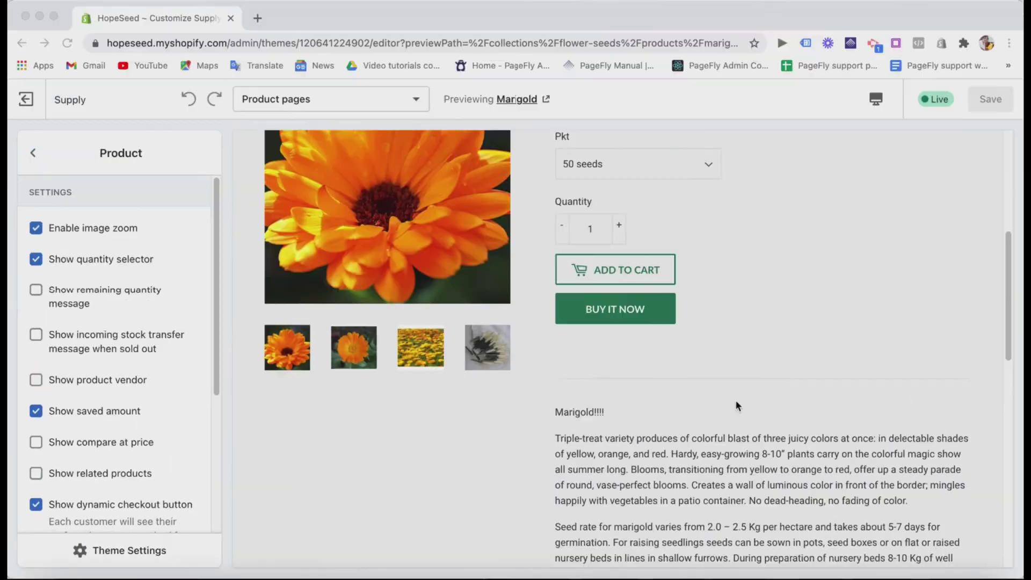
scroll(736, 403, "up", 3)
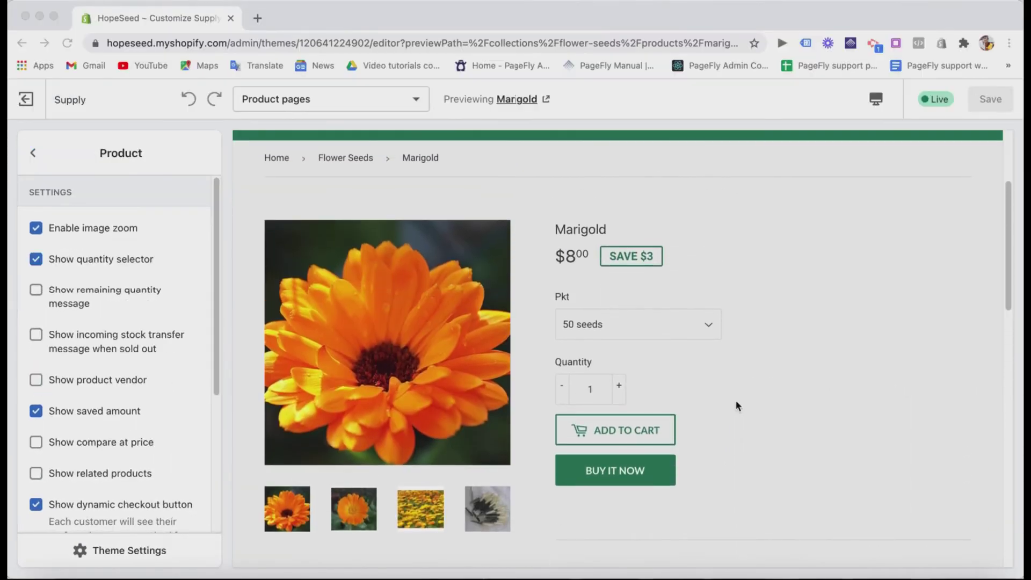
scroll(280, 321, "down", 2)
scroll(280, 320, "up", 5)
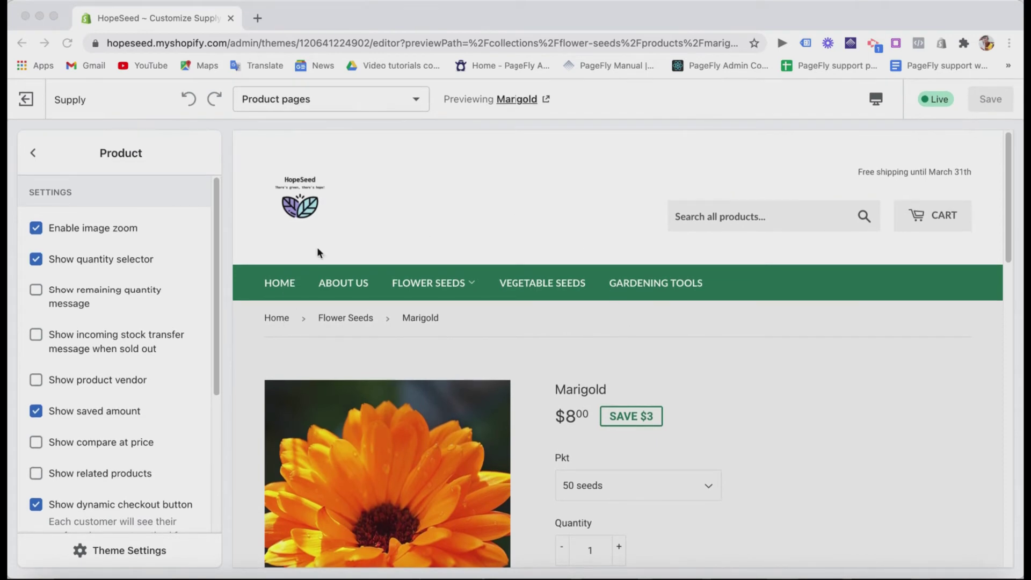
scroll(534, 428, "down", 3)
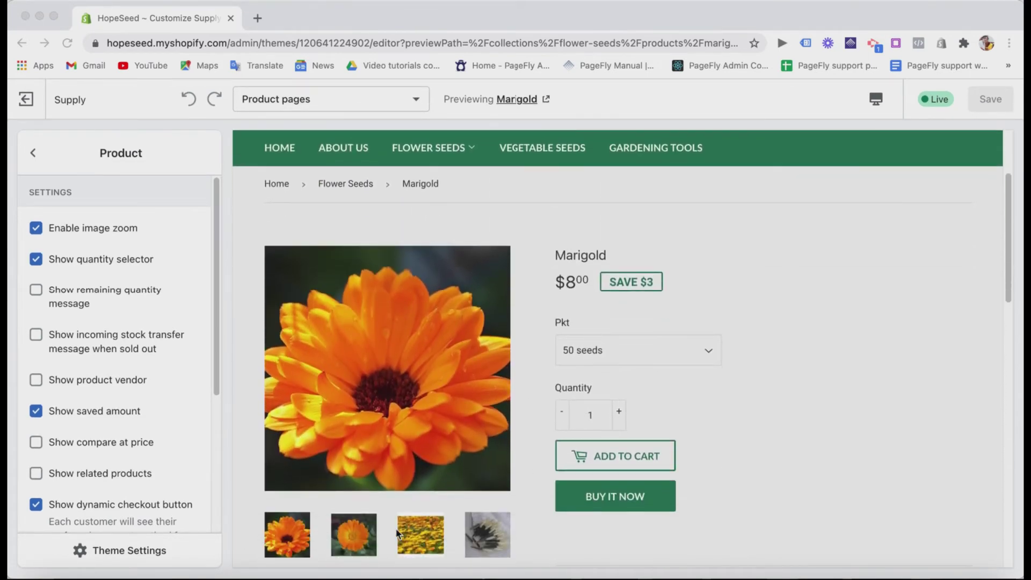
scroll(732, 515, "down", 2)
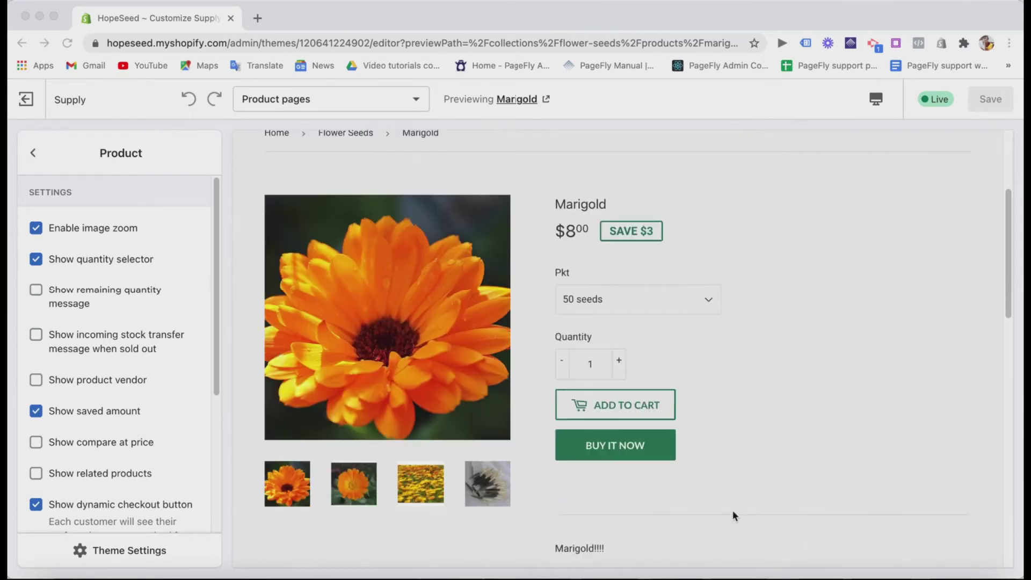
scroll(733, 515, "up", 5)
scroll(734, 515, "up", 1)
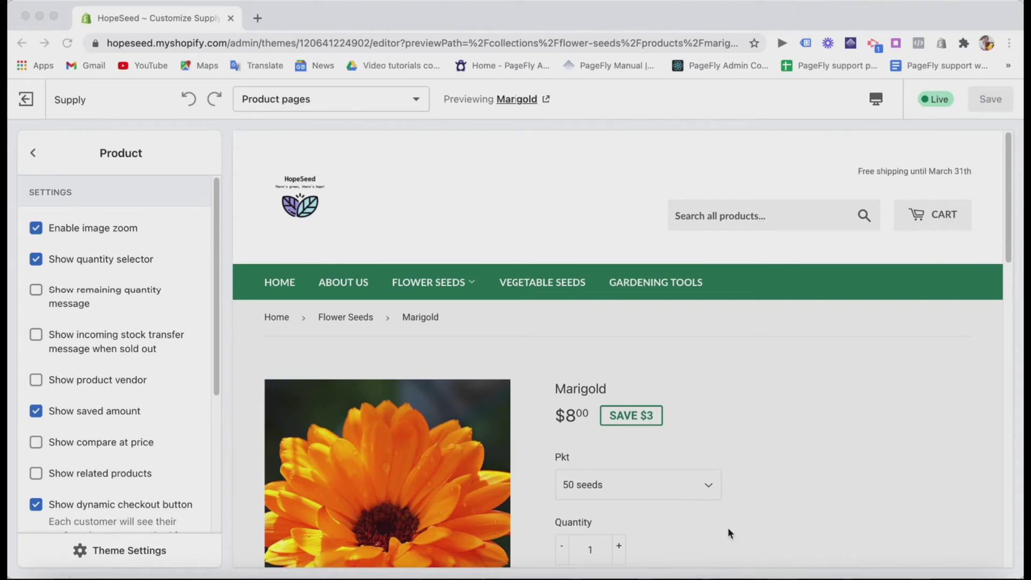
scroll(768, 444, "down", 5)
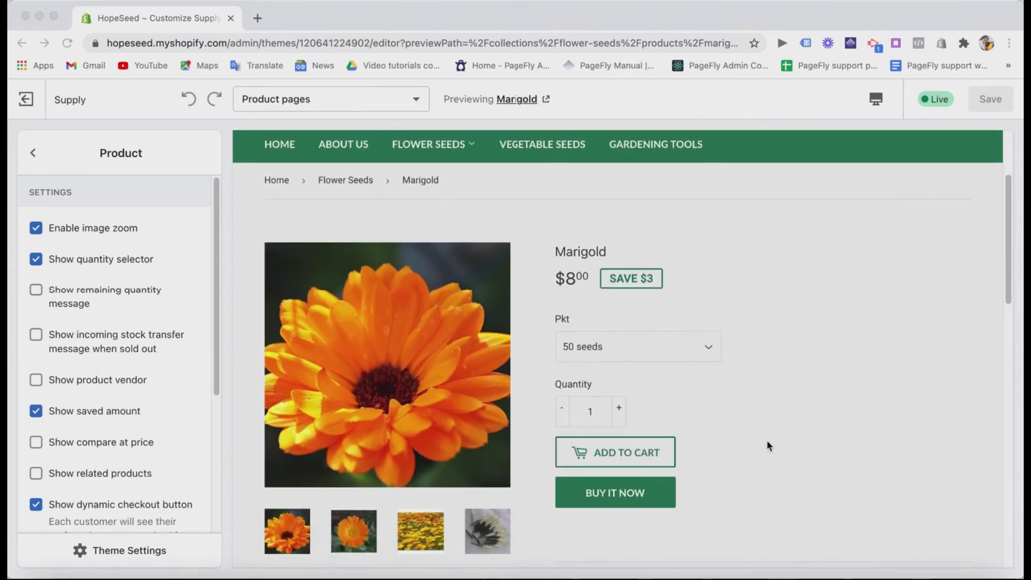
scroll(767, 444, "down", 2)
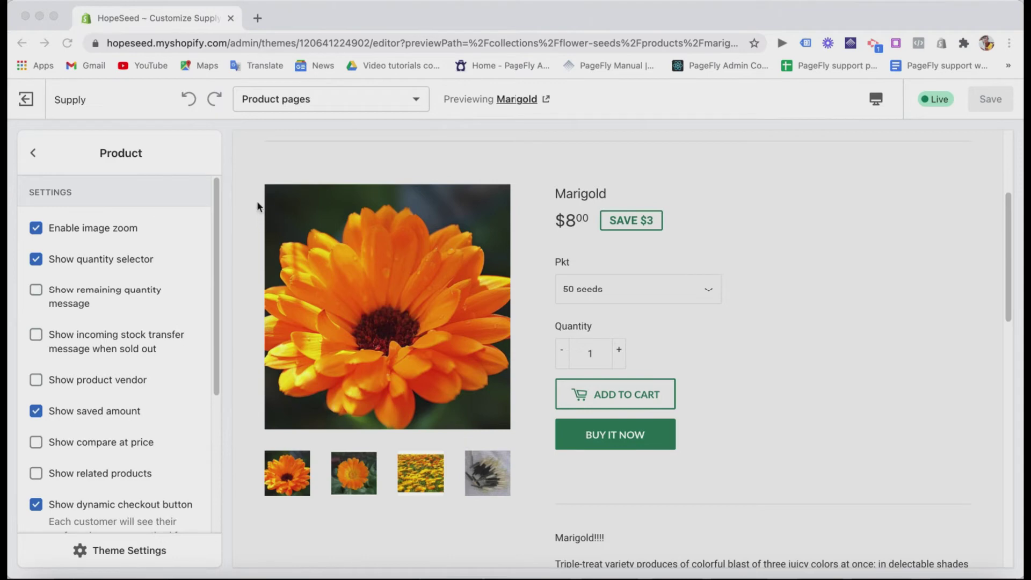
scroll(237, 169, "up", 3)
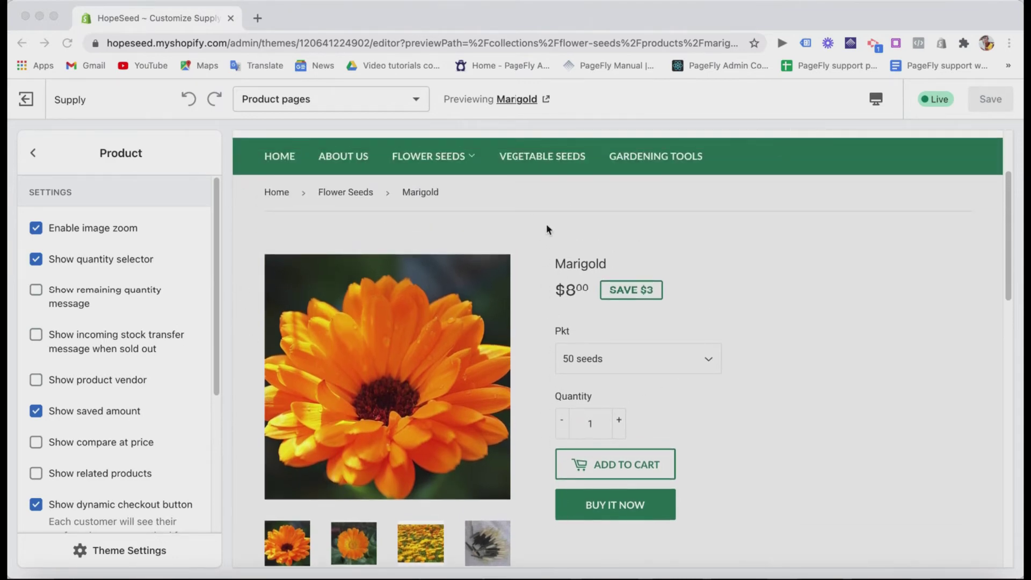
scroll(782, 374, "up", 5)
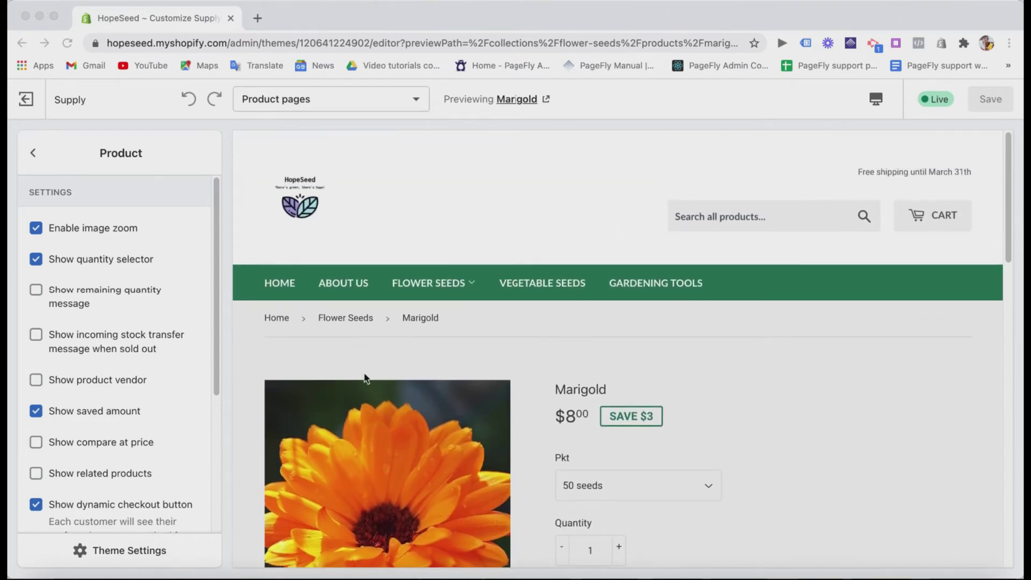
scroll(523, 458, "down", 8)
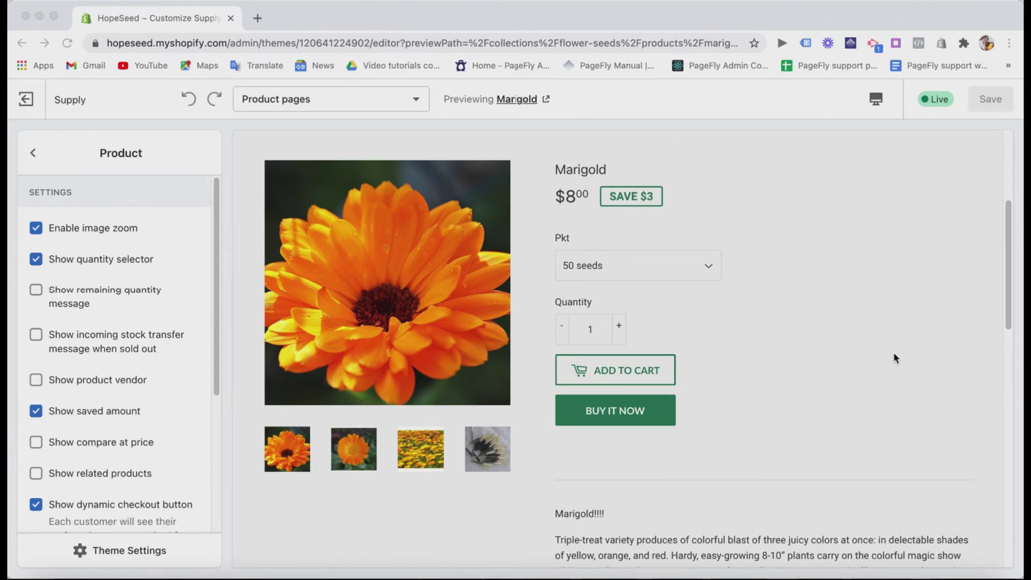
scroll(879, 456, "up", 6)
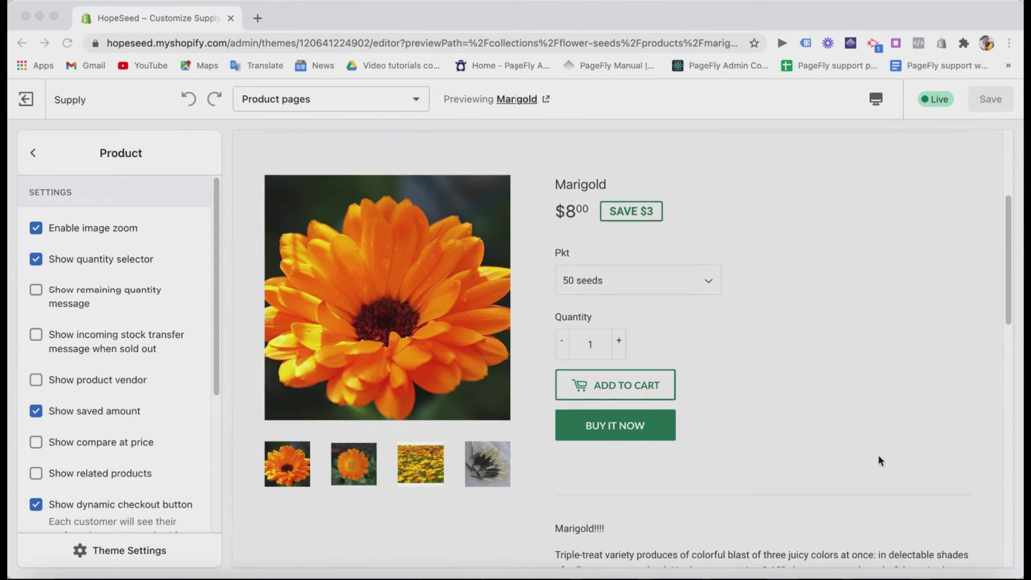
scroll(878, 457, "down", 20)
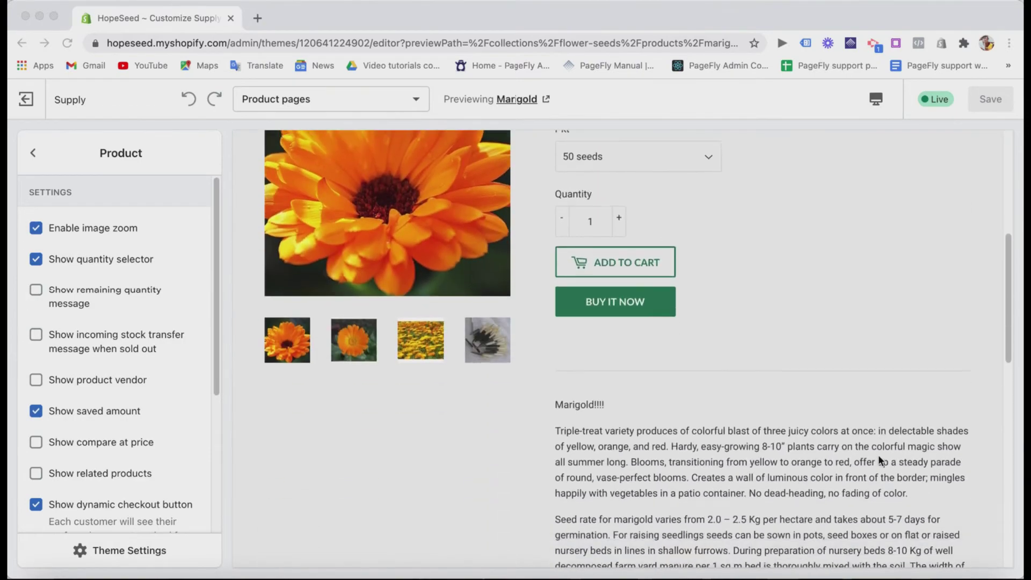
scroll(878, 460, "down", 7)
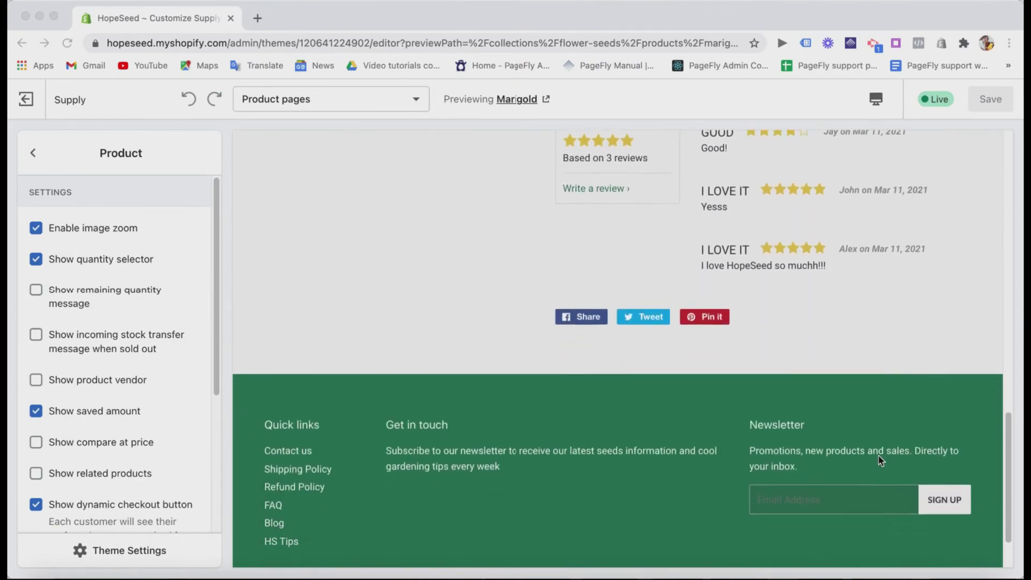
scroll(878, 461, "up", 20)
scroll(879, 460, "up", 4)
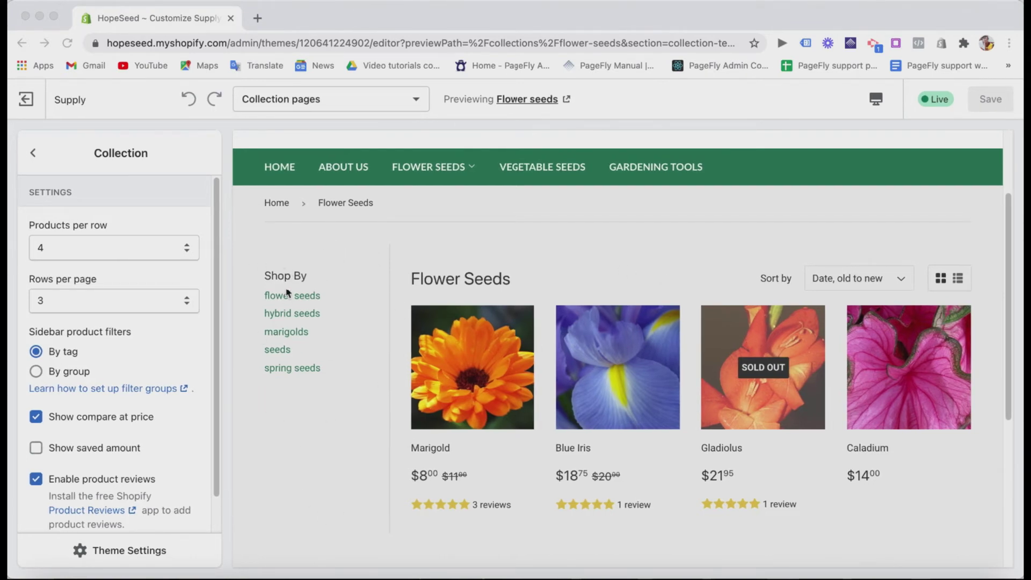
Preview the Flower Seeds collection filtered to the 'hybrid seeds' tag.
left_click(267, 401)
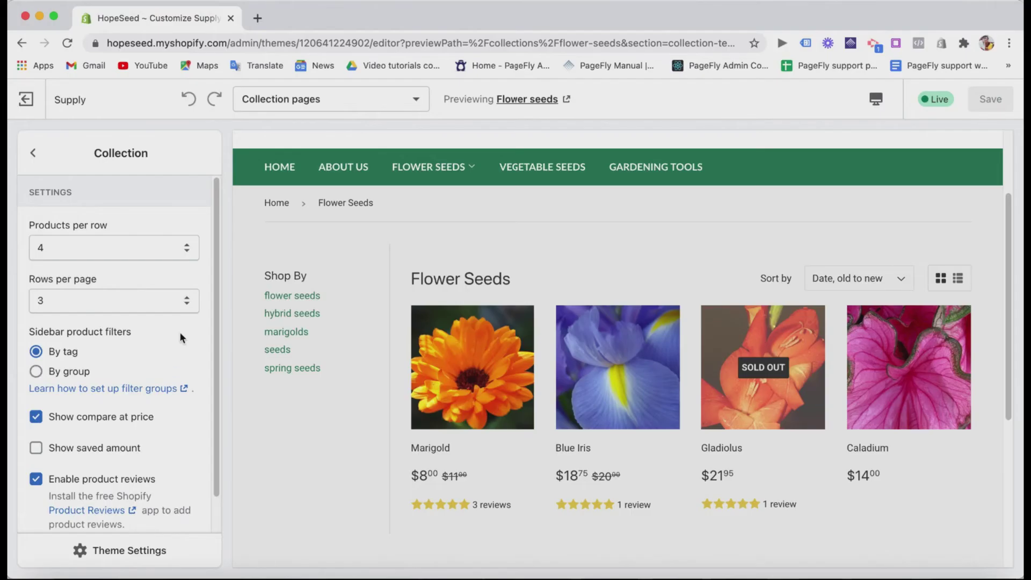
scroll(181, 337, "down", 2)
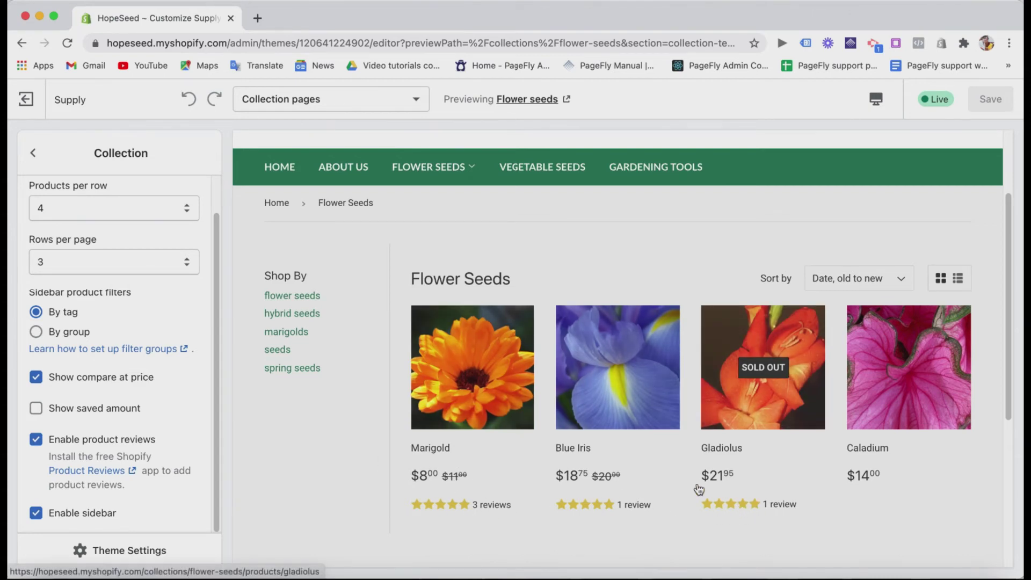
scroll(159, 426, "down", 1)
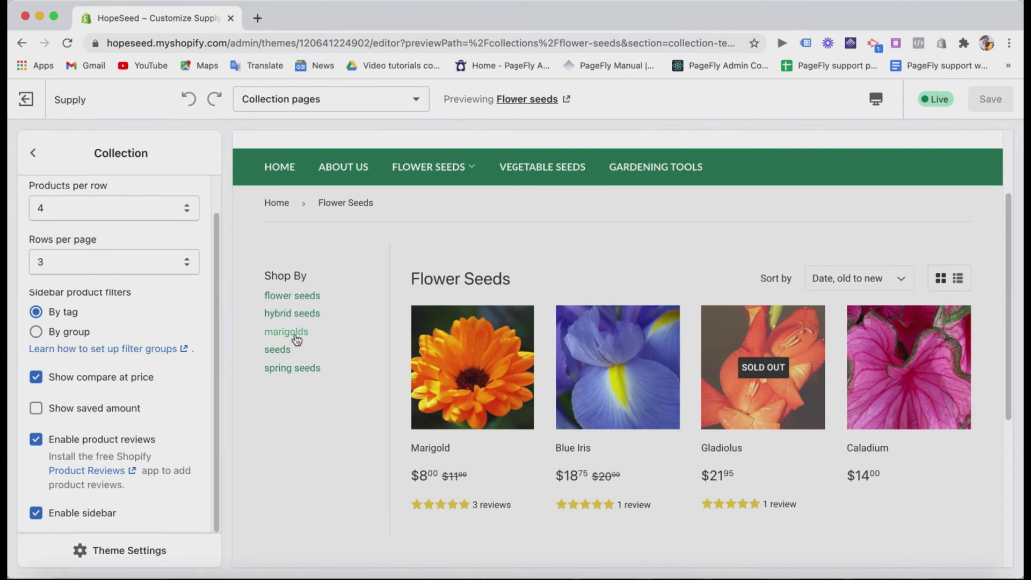
left_click(301, 316)
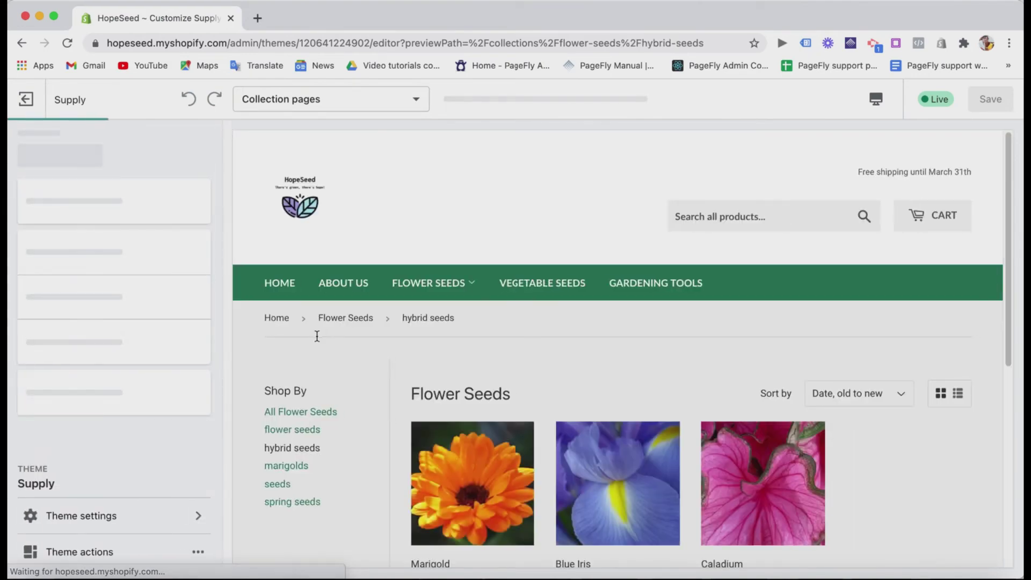
scroll(320, 419, "down", 2)
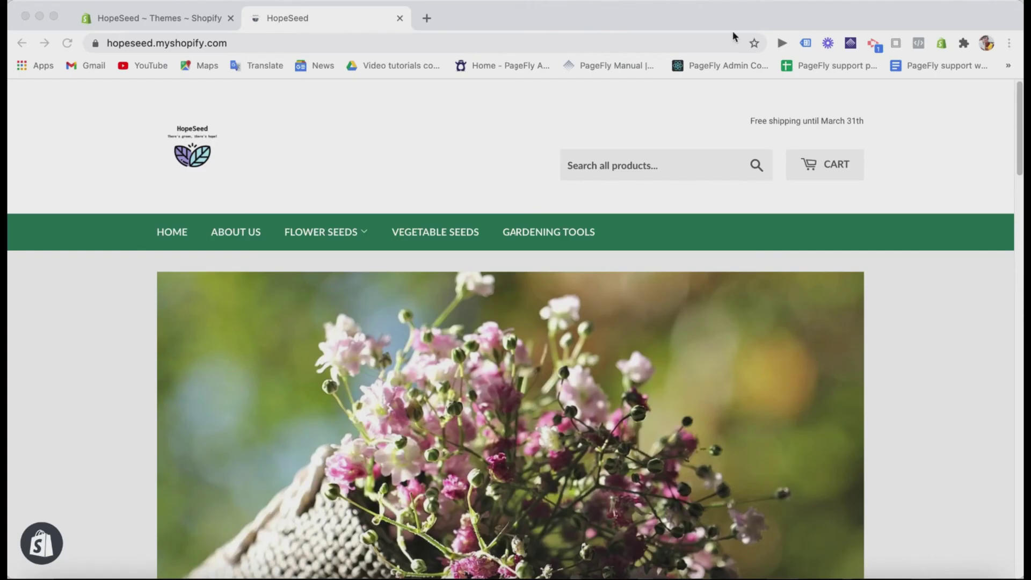
left_click(1017, 115)
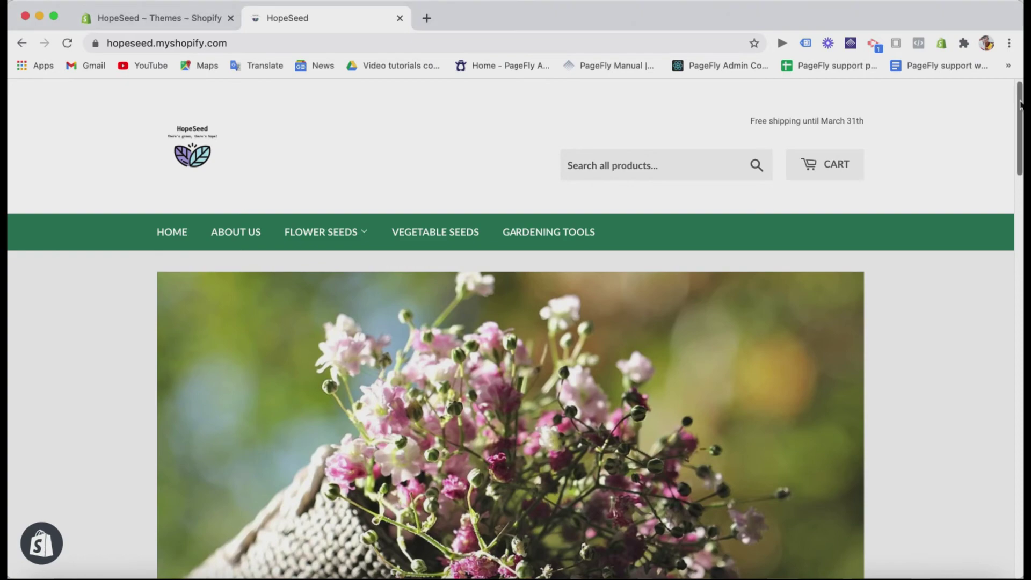
left_click_drag(1017, 115, 1019, 152)
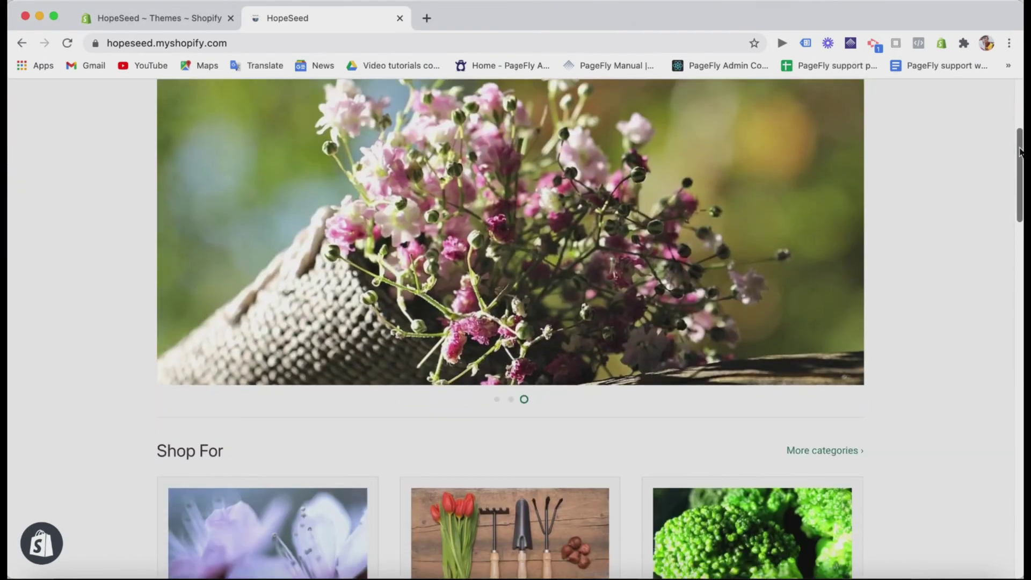
scroll(1020, 153, "down", 5)
scroll(897, 270, "down", 9)
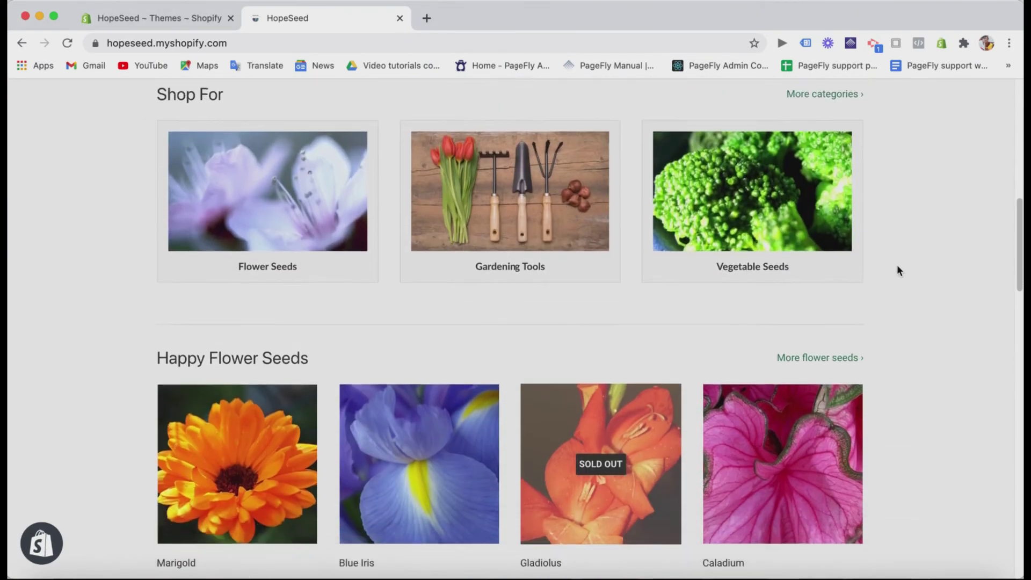
scroll(896, 264, "down", 2)
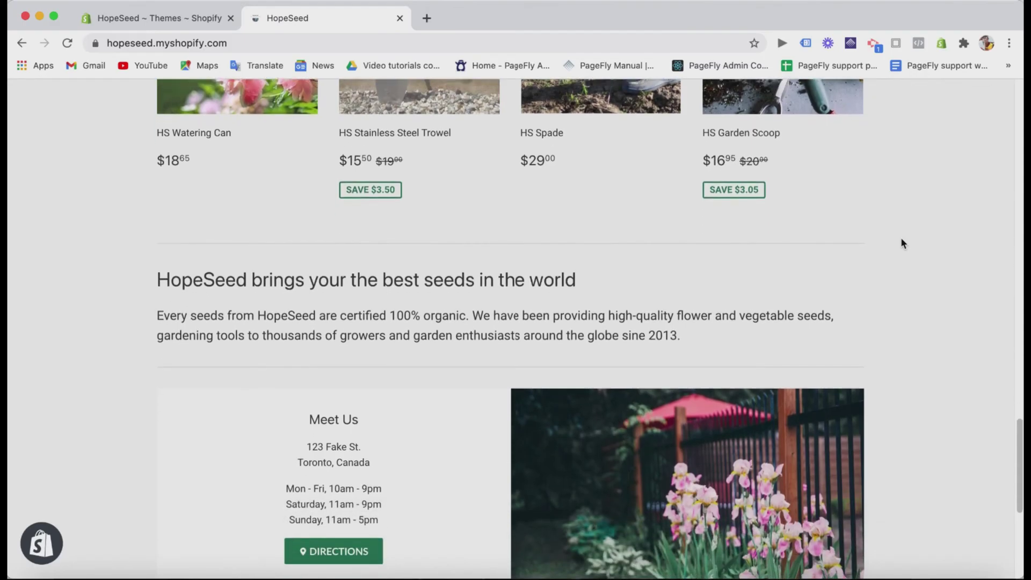
scroll(901, 234, "down", 4)
scroll(901, 230, "up", 3)
scroll(901, 233, "up", 16)
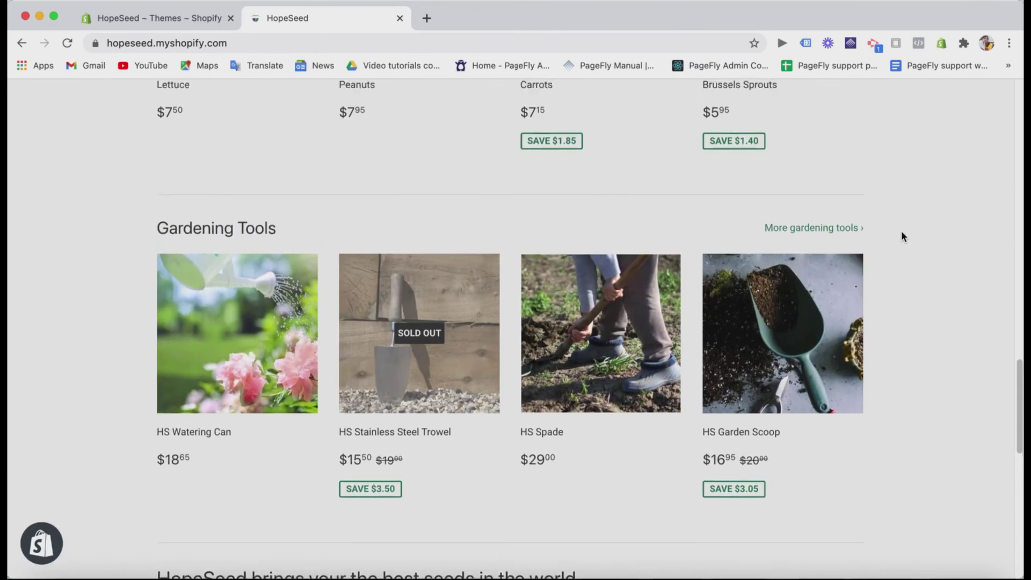
scroll(901, 232, "up", 7)
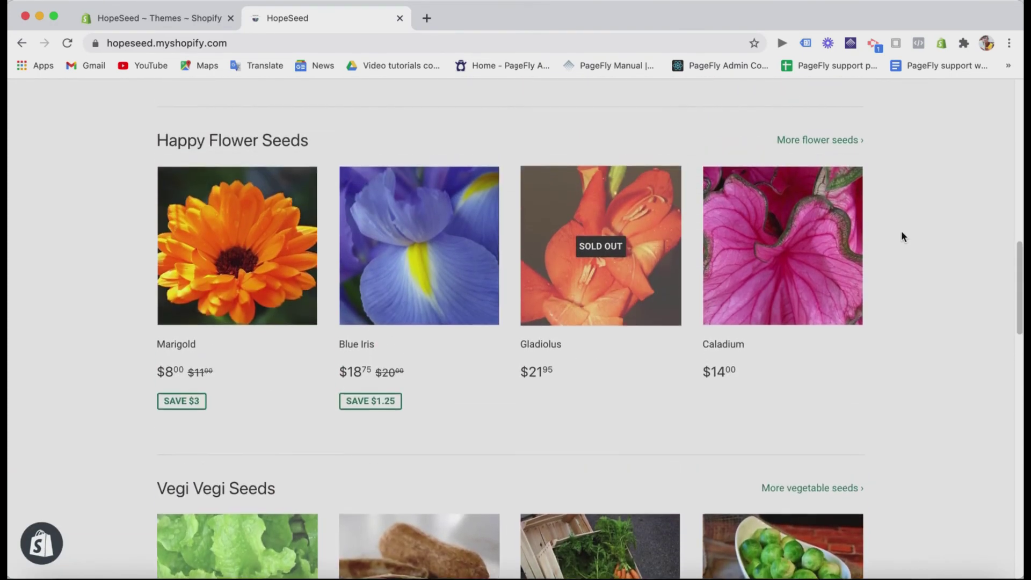
scroll(902, 236, "up", 4)
scroll(901, 235, "up", 3)
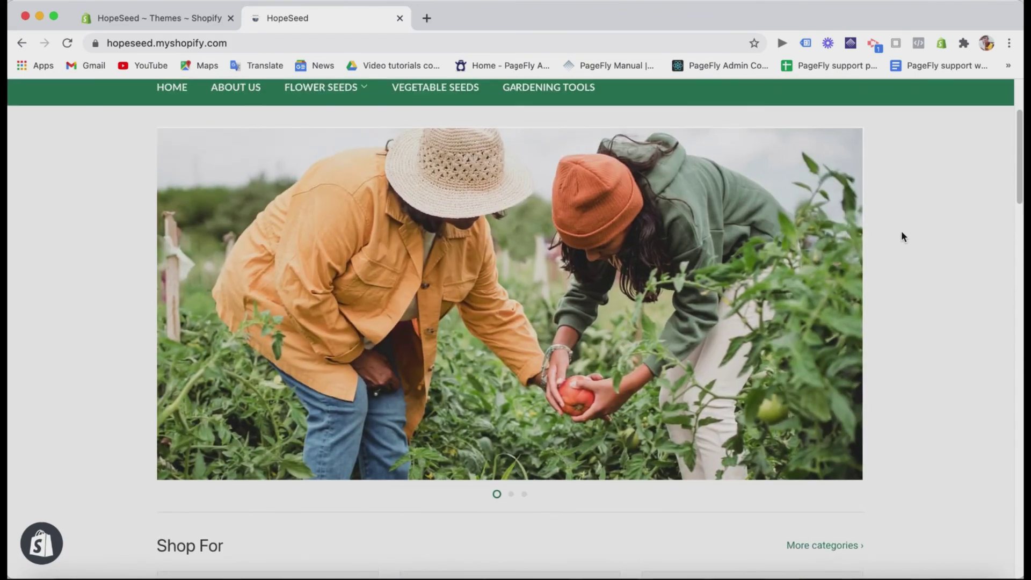
scroll(670, 246, "down", 8)
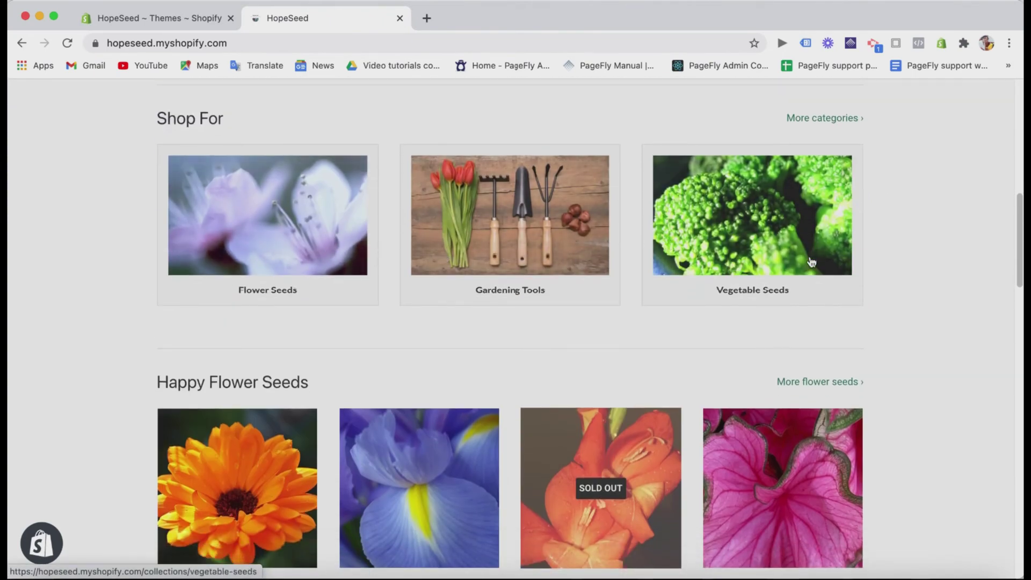
scroll(911, 271, "up", 2)
scroll(911, 274, "up", 5)
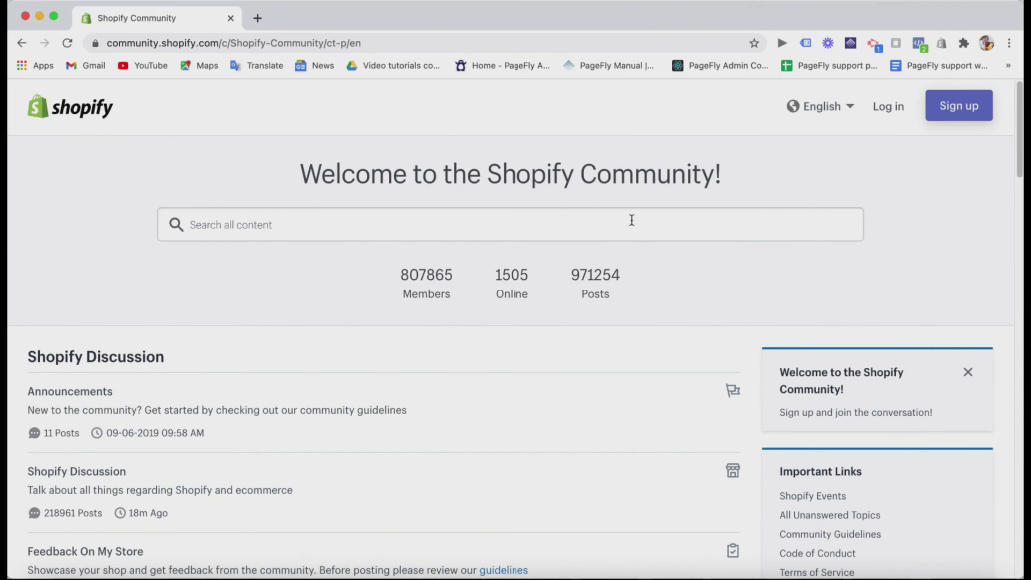
left_click(631, 221)
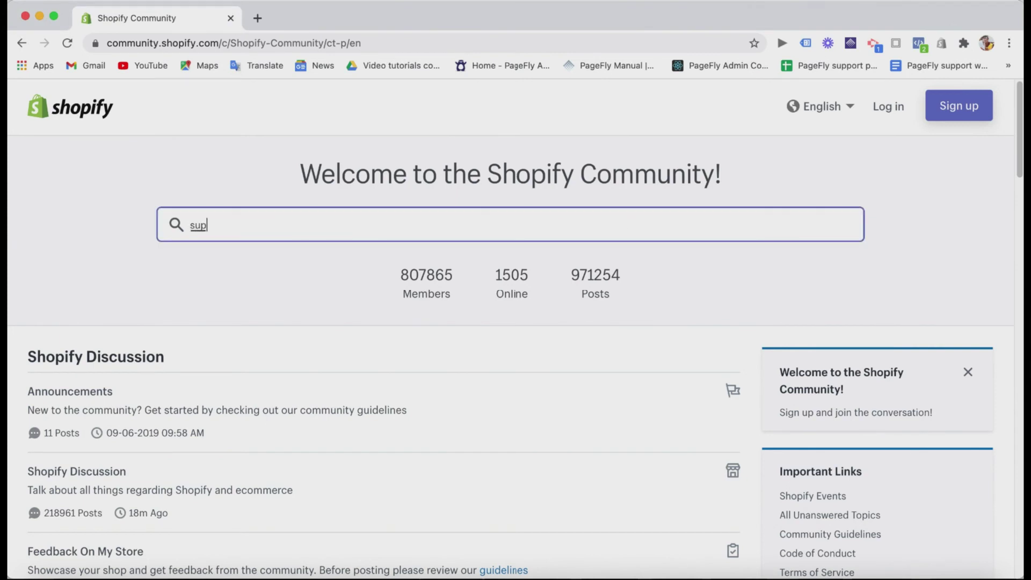
type("supply th")
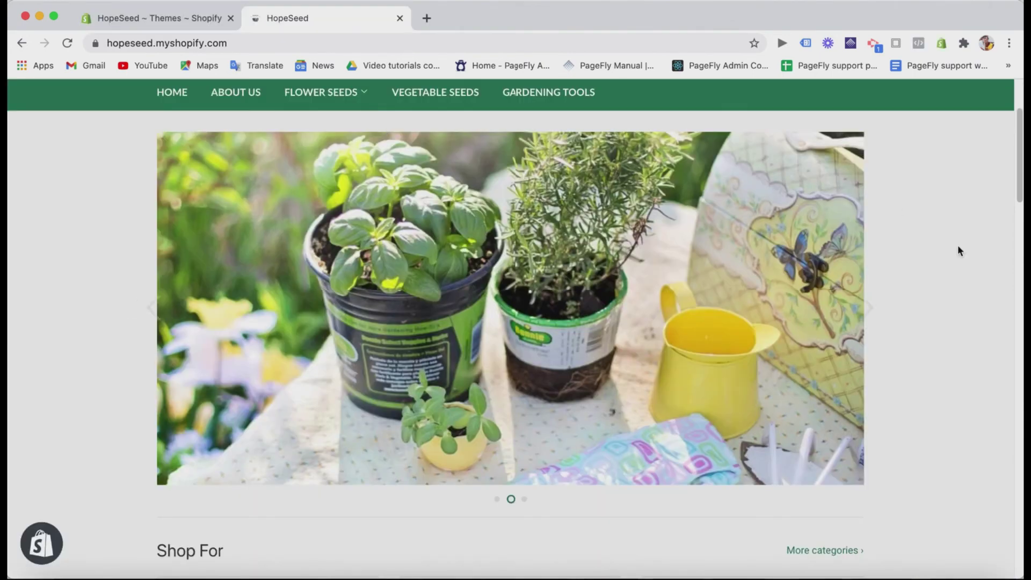
scroll(959, 251, "down", 9)
scroll(958, 247, "up", 8)
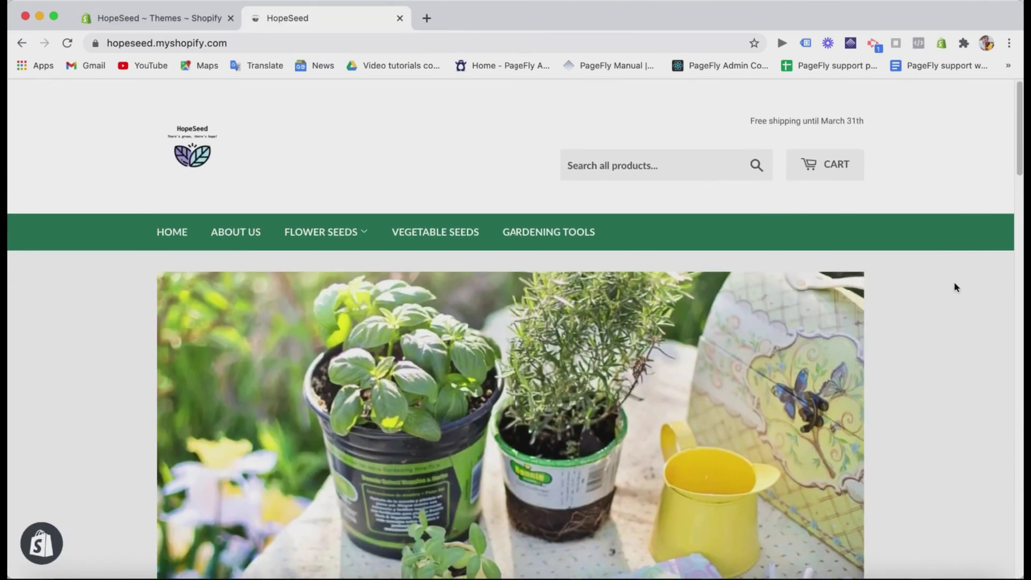
scroll(1006, 277, "down", 4)
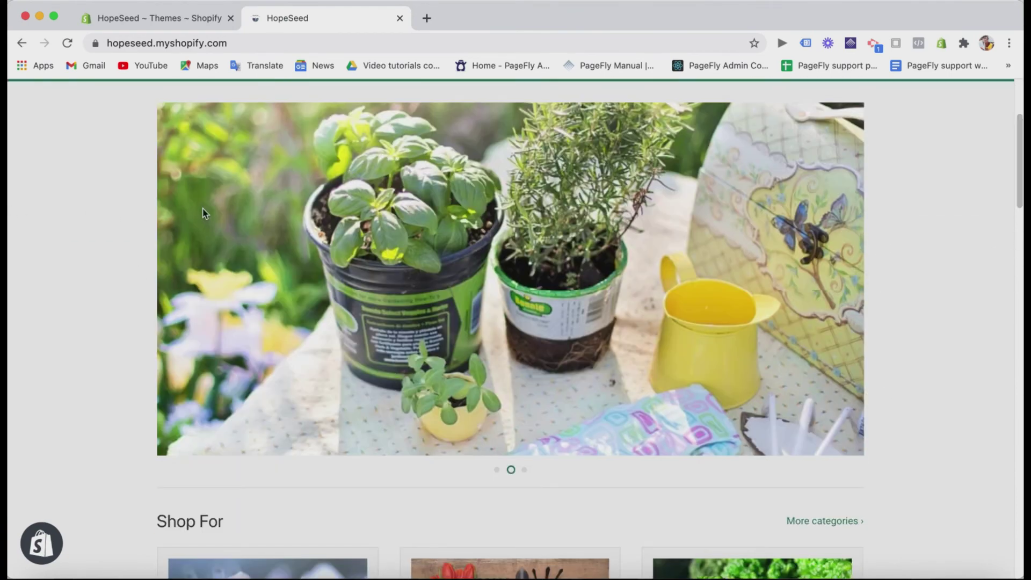
scroll(918, 239, "down", 12)
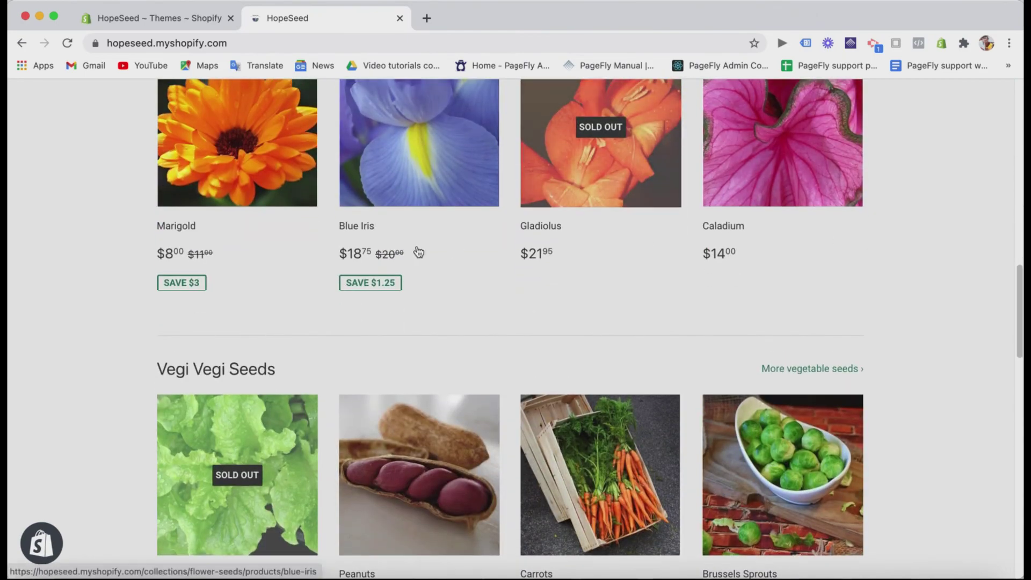
scroll(371, 382, "down", 5)
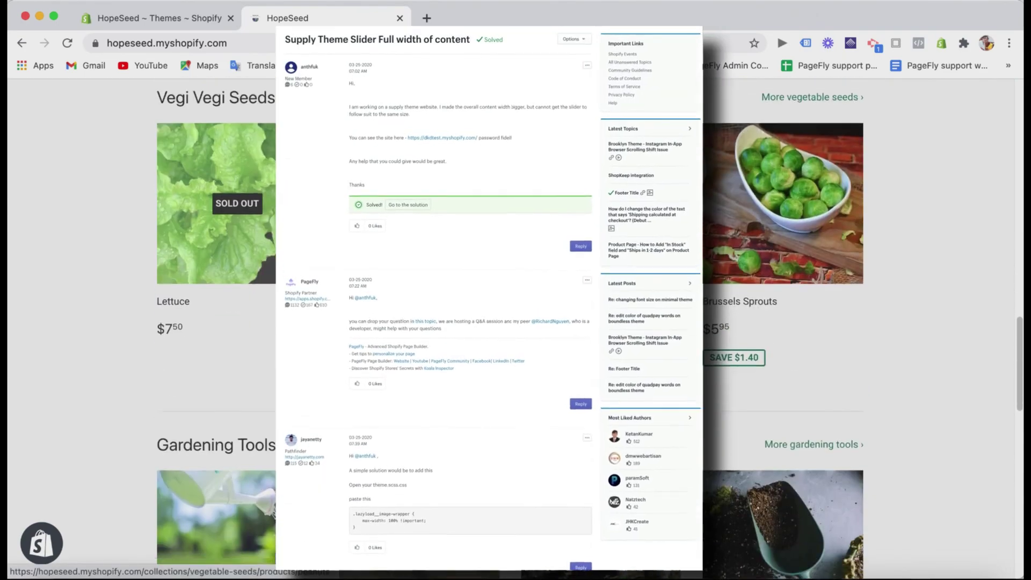
scroll(372, 381, "down", 8)
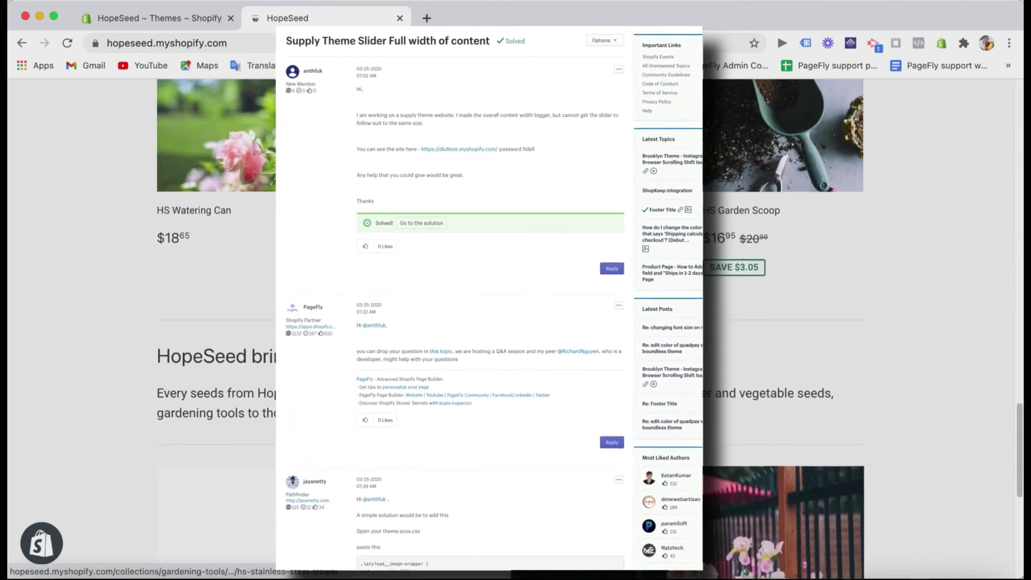
scroll(371, 381, "down", 4)
scroll(372, 382, "up", 6)
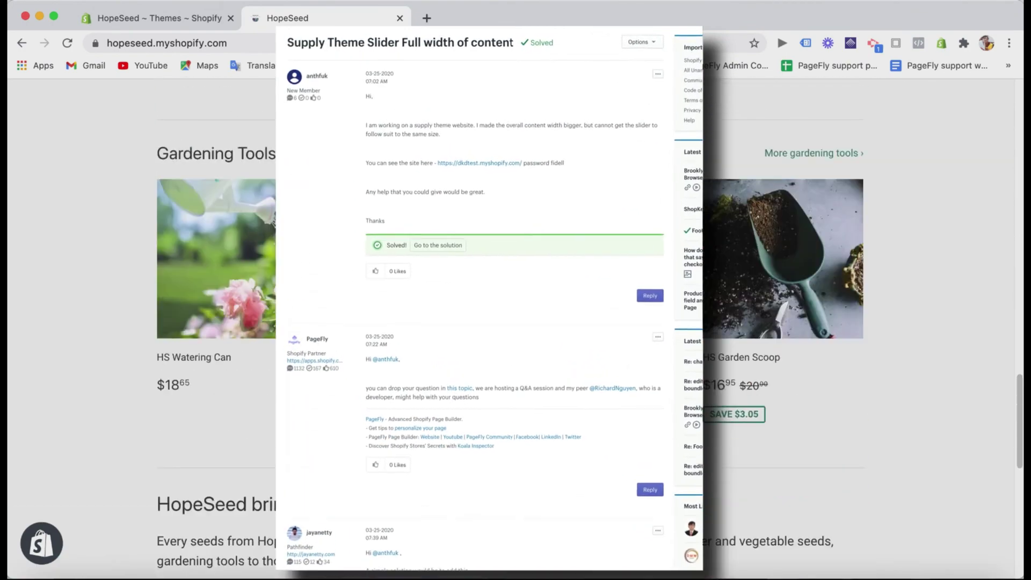
scroll(371, 382, "up", 10)
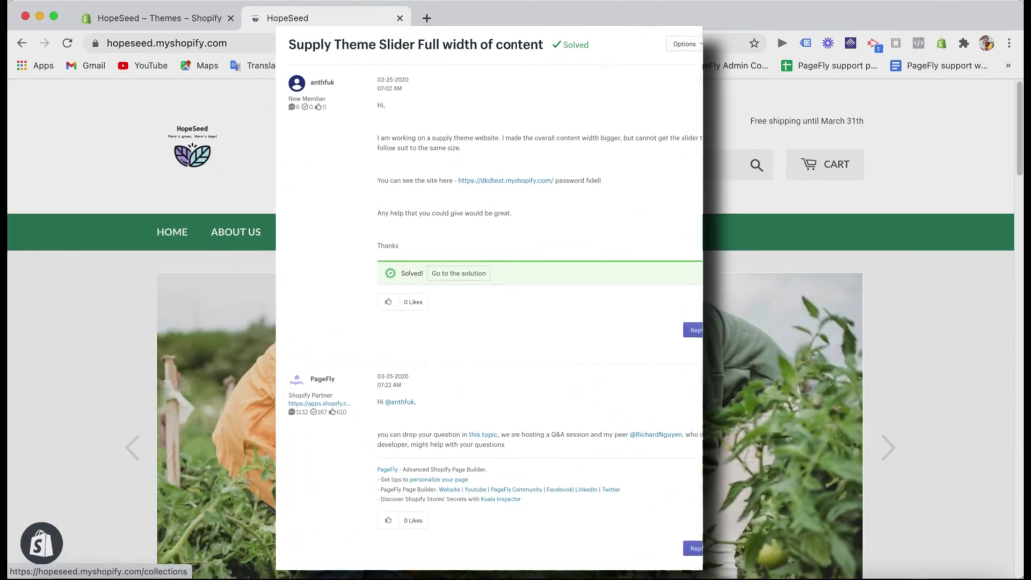
scroll(509, 306, "down", 10)
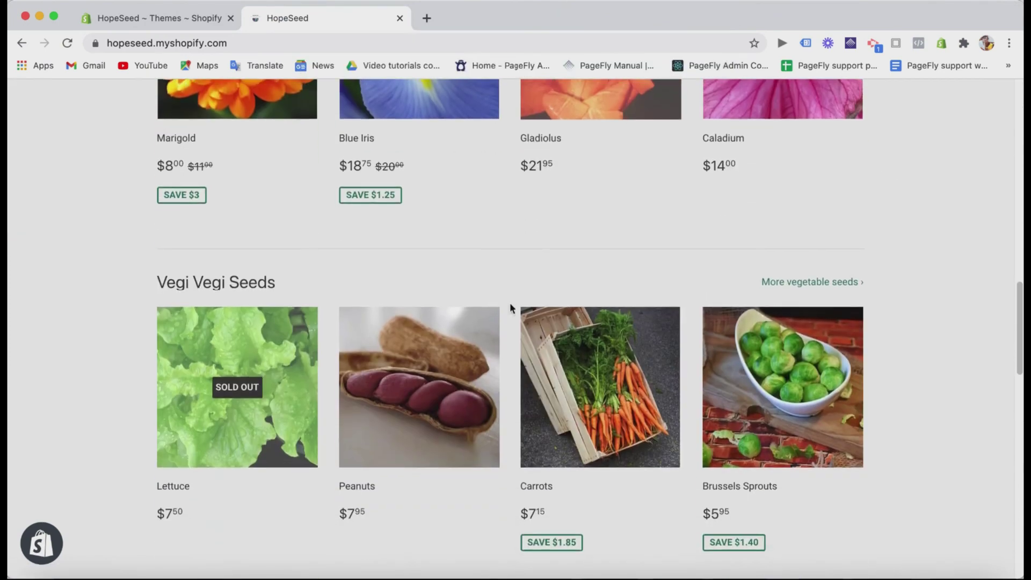
Open the Marigold product page from the storefront.
scroll(511, 307, "up", 2)
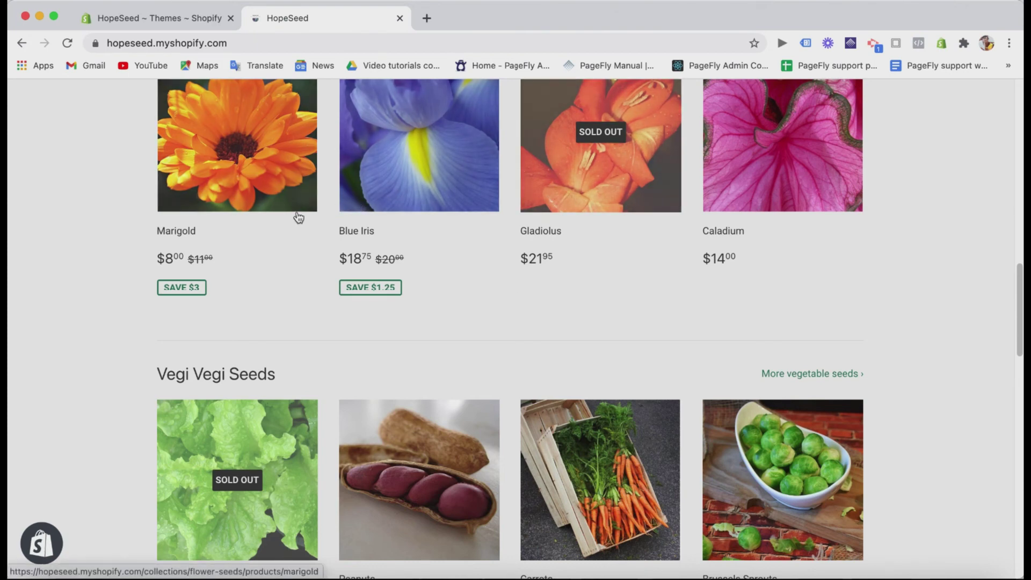
left_click(255, 196)
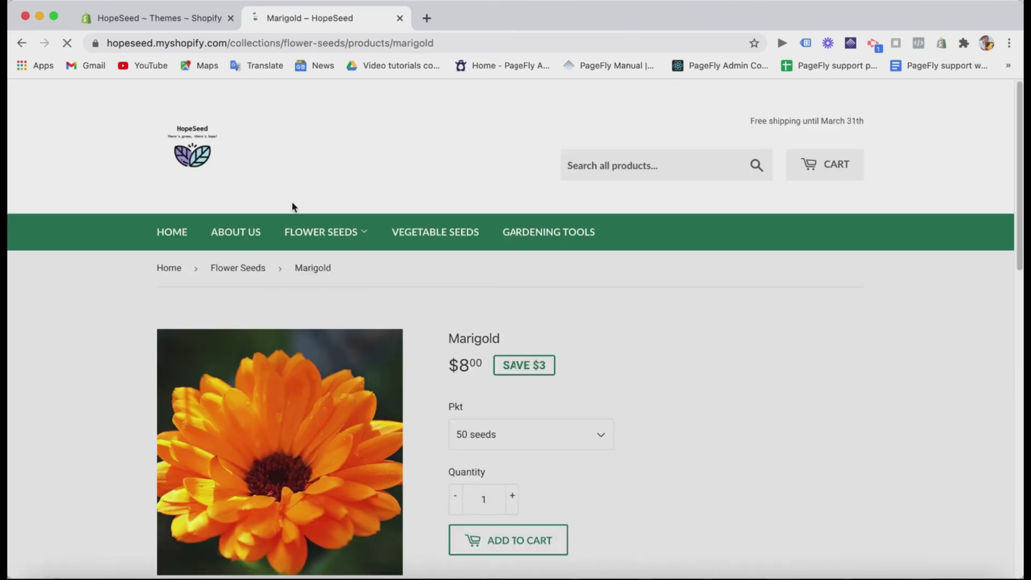
mouse_move(338, 256)
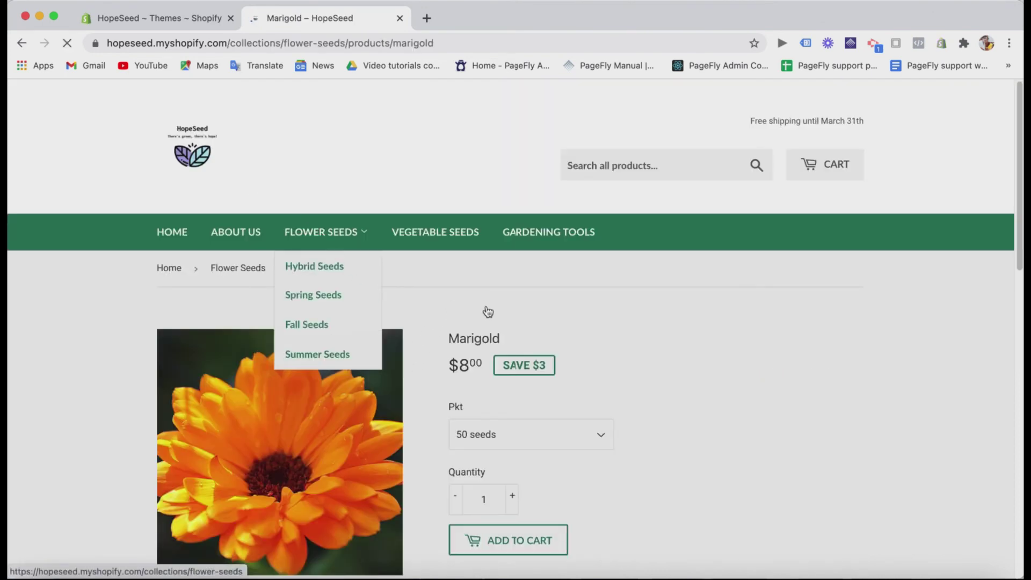
Show the second Marigold photo, scroll down to the three customer reviews, then back up.
scroll(582, 324, "down", 4)
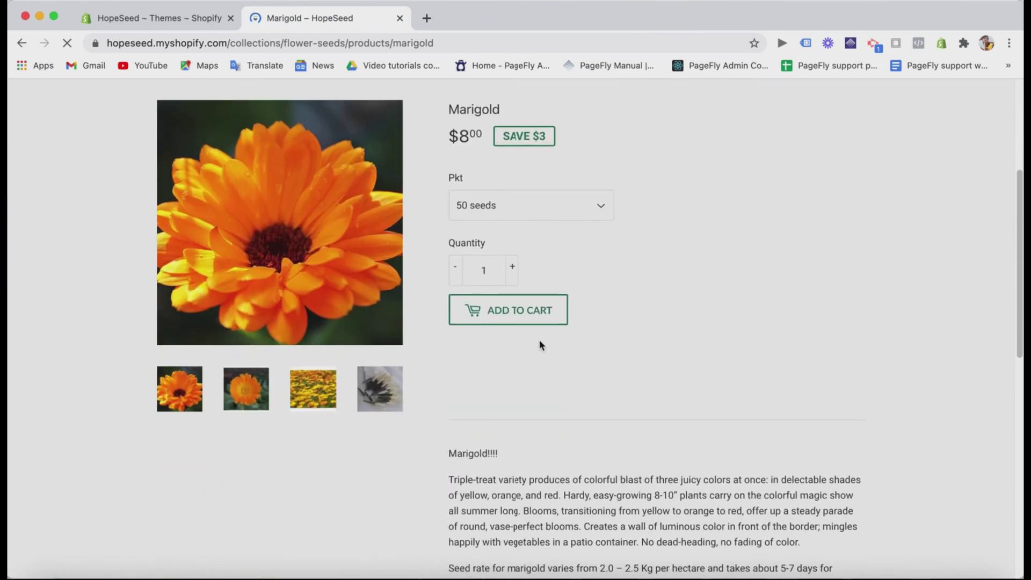
left_click(256, 395)
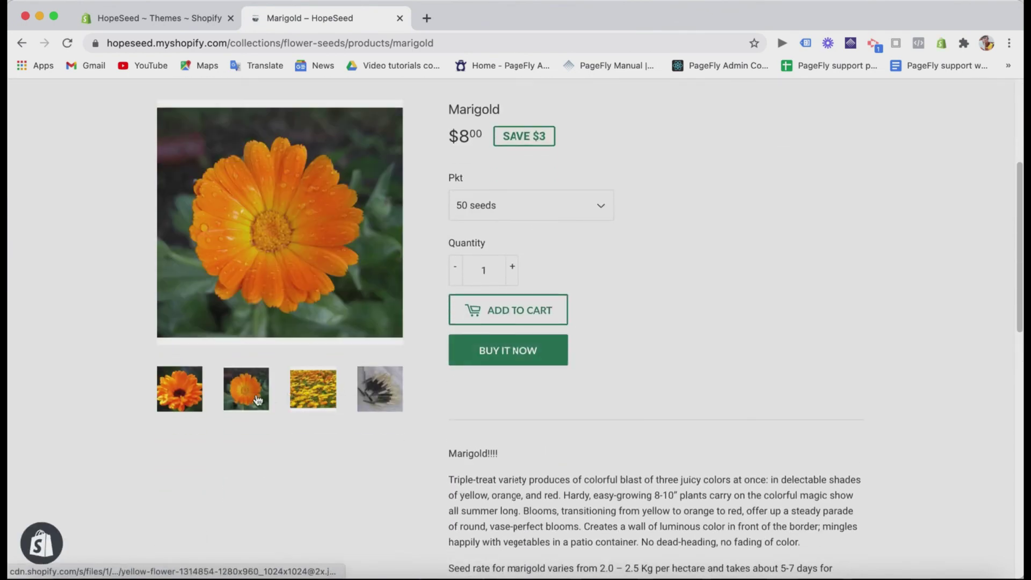
scroll(616, 333, "down", 9)
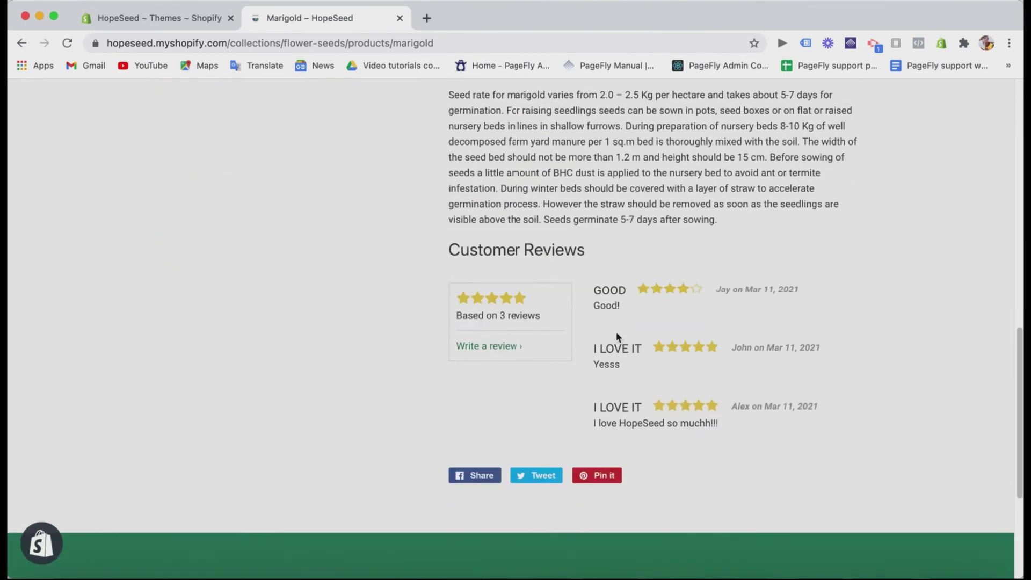
scroll(617, 333, "down", 3)
scroll(616, 332, "up", 15)
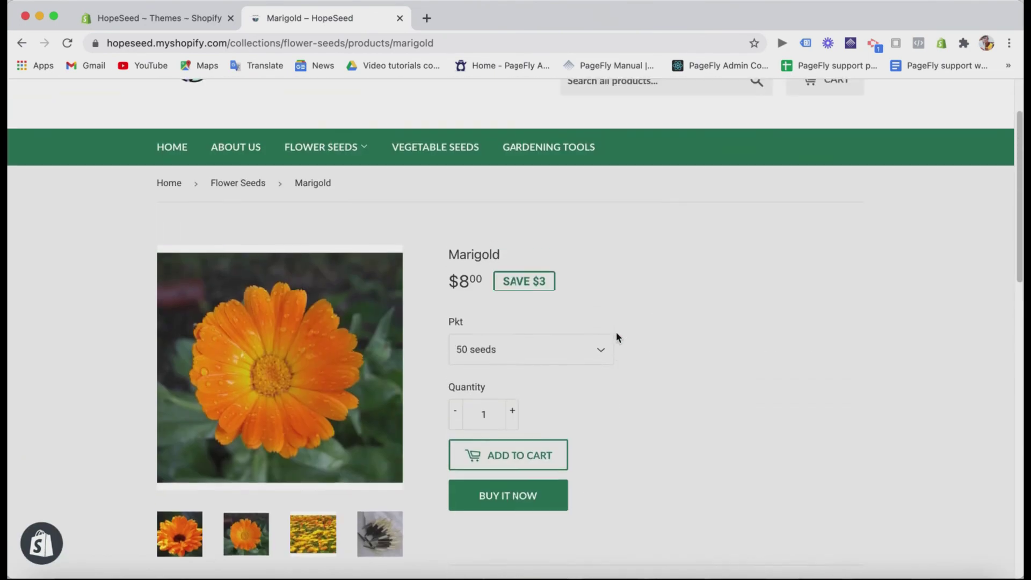
scroll(616, 334, "up", 2)
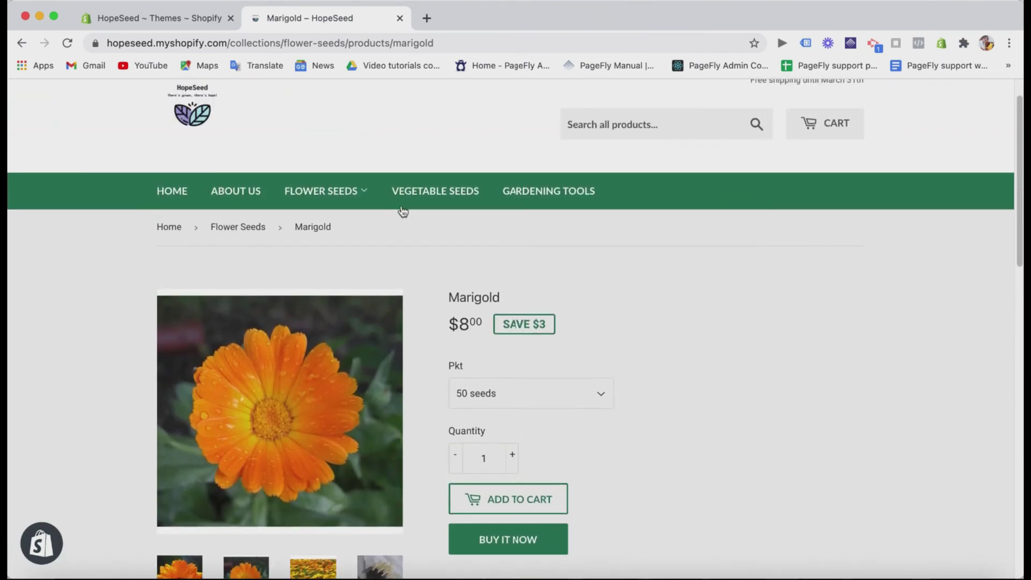
mouse_move(372, 199)
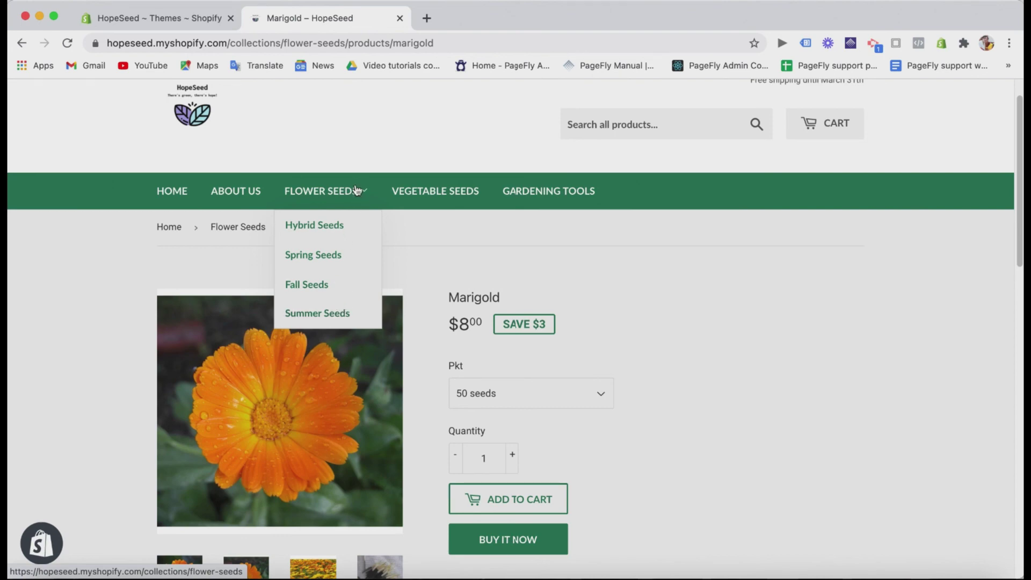
Browse the Flower Seeds collection with star ratings beneath each product.
left_click(354, 191)
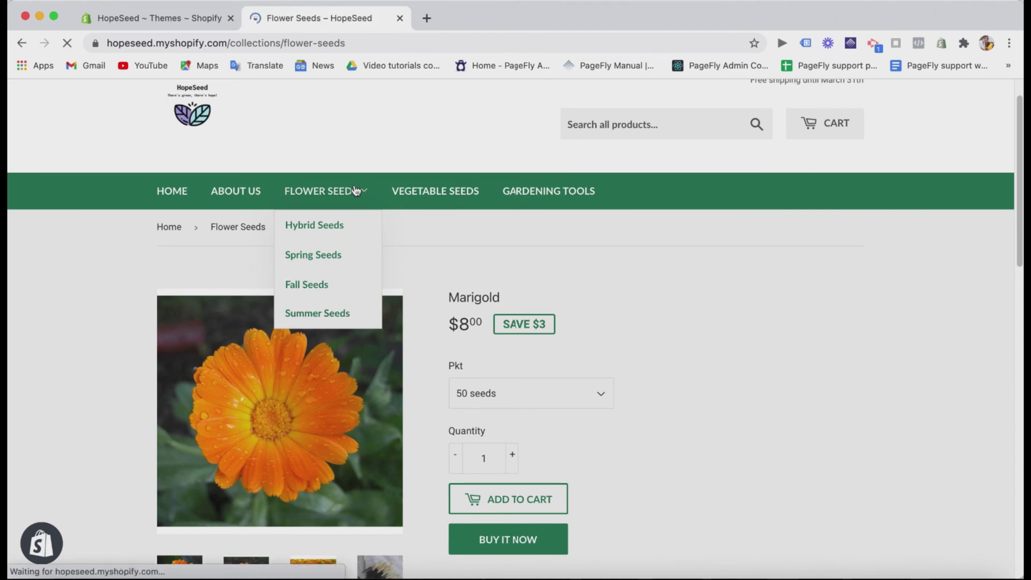
scroll(491, 366, "down", 2)
scroll(492, 374, "down", 5)
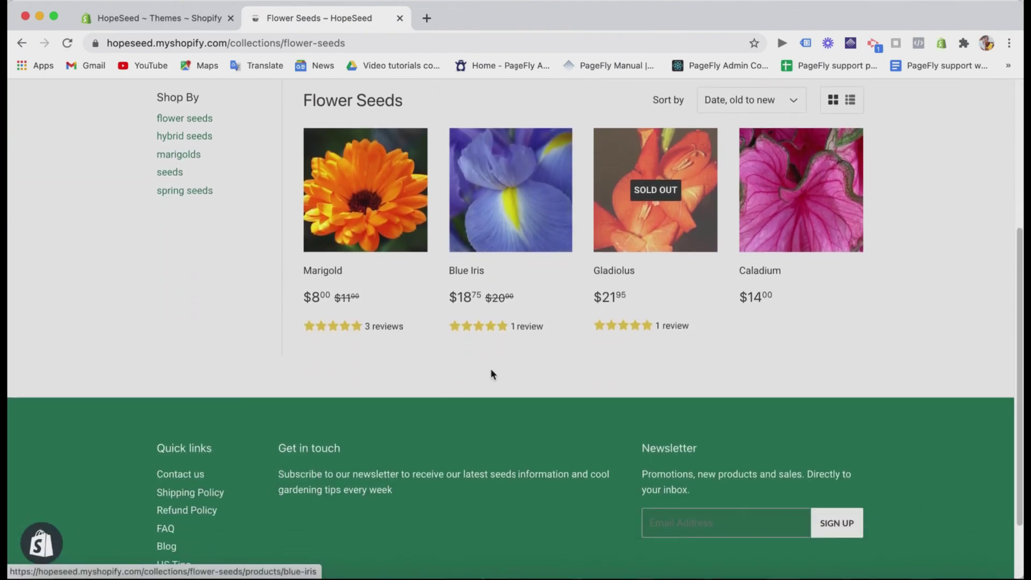
scroll(493, 374, "up", 5)
scroll(493, 374, "up", 1)
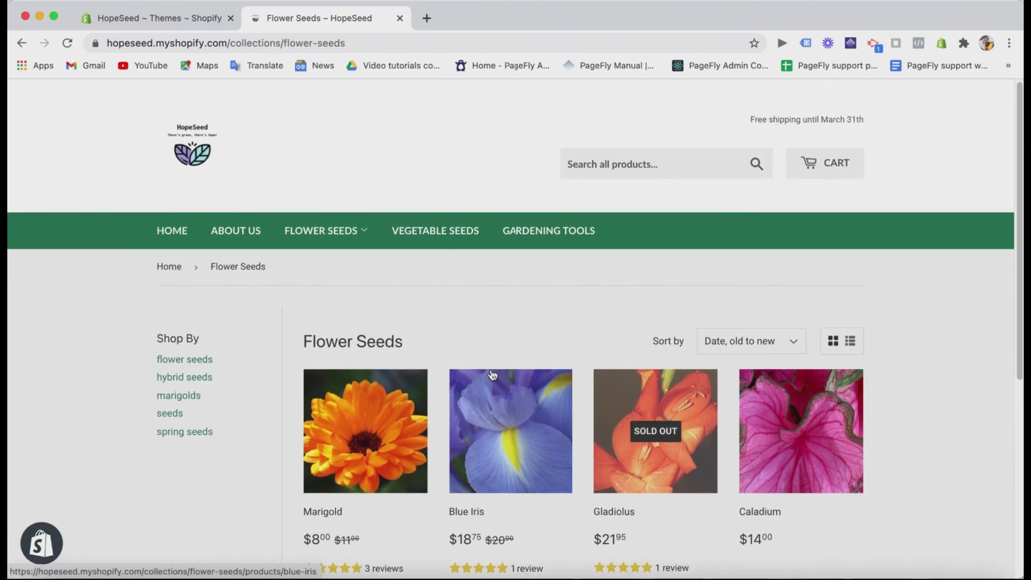
Return to the HopeSeed home page and scroll down it.
left_click(184, 246)
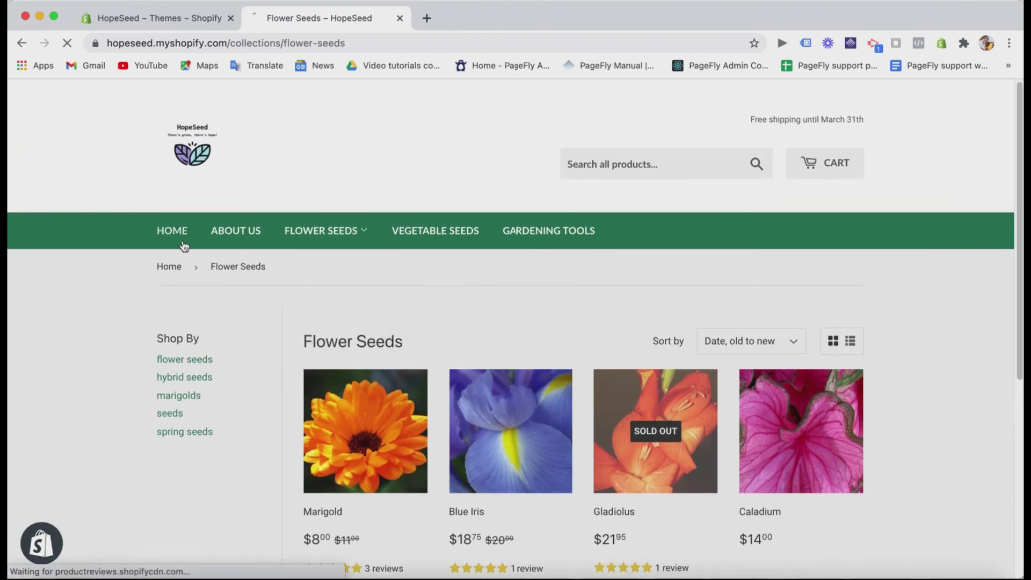
mouse_move(325, 231)
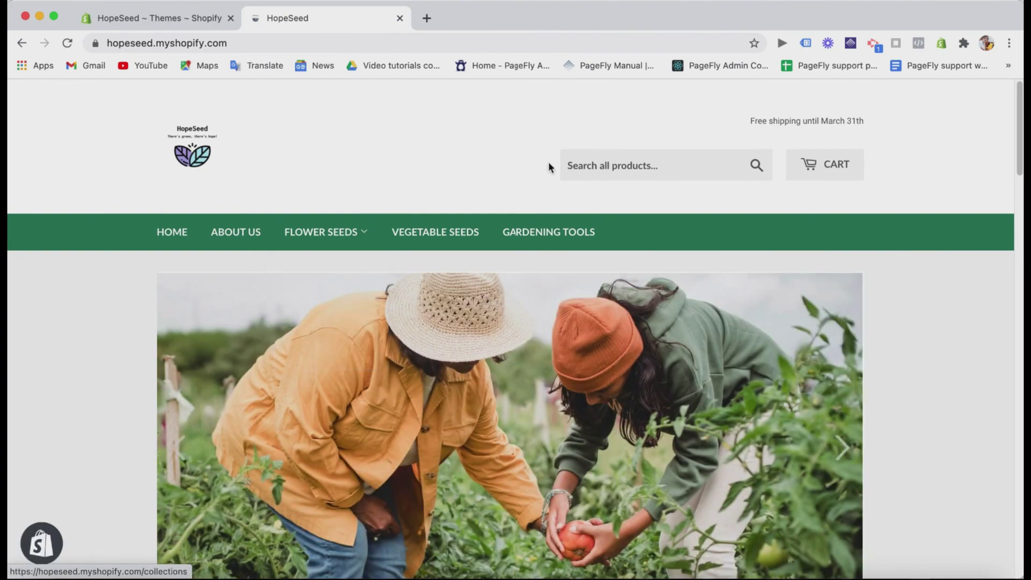
scroll(488, 341, "down", 3)
scroll(490, 341, "down", 7)
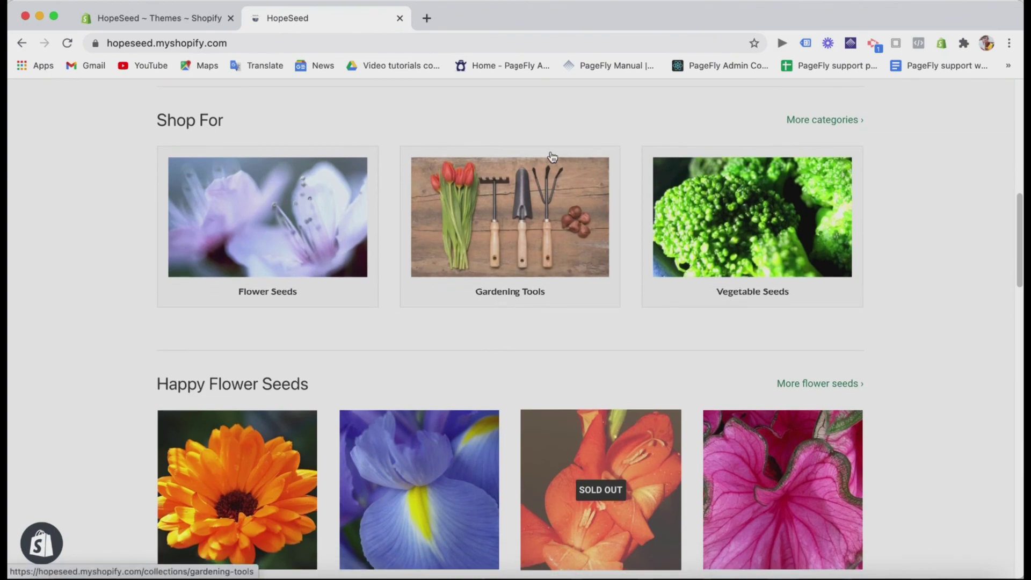
scroll(552, 157, "down", 6)
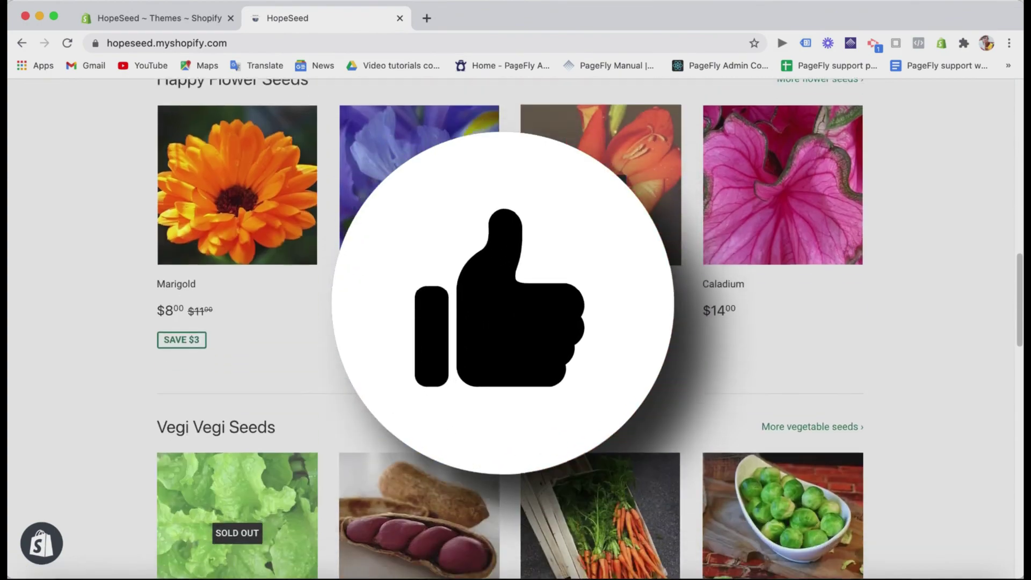
scroll(496, 349, "down", 15)
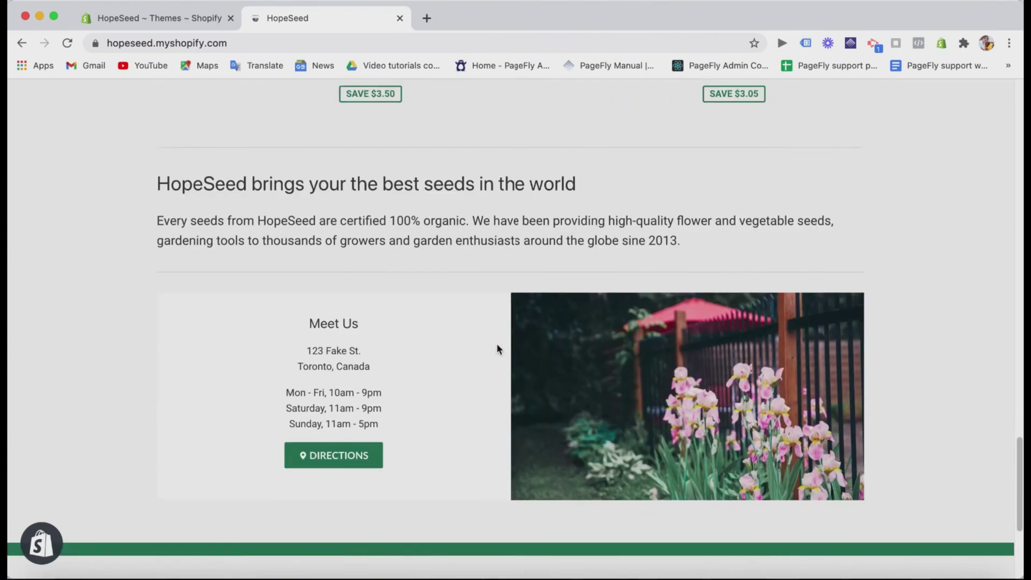
scroll(496, 349, "down", 5)
scroll(498, 332, "up", 7)
scroll(498, 330, "up", 20)
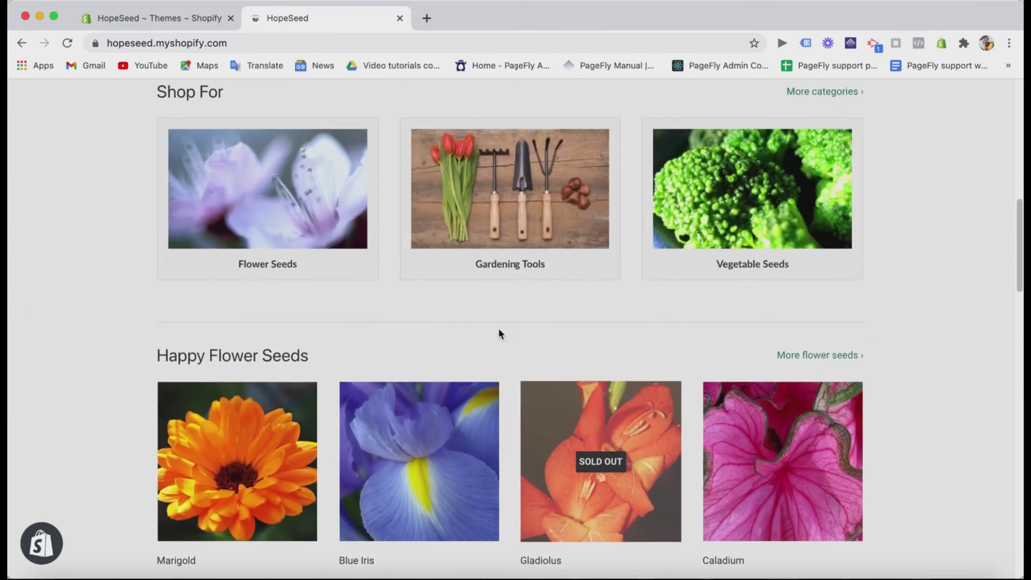
scroll(498, 331, "up", 10)
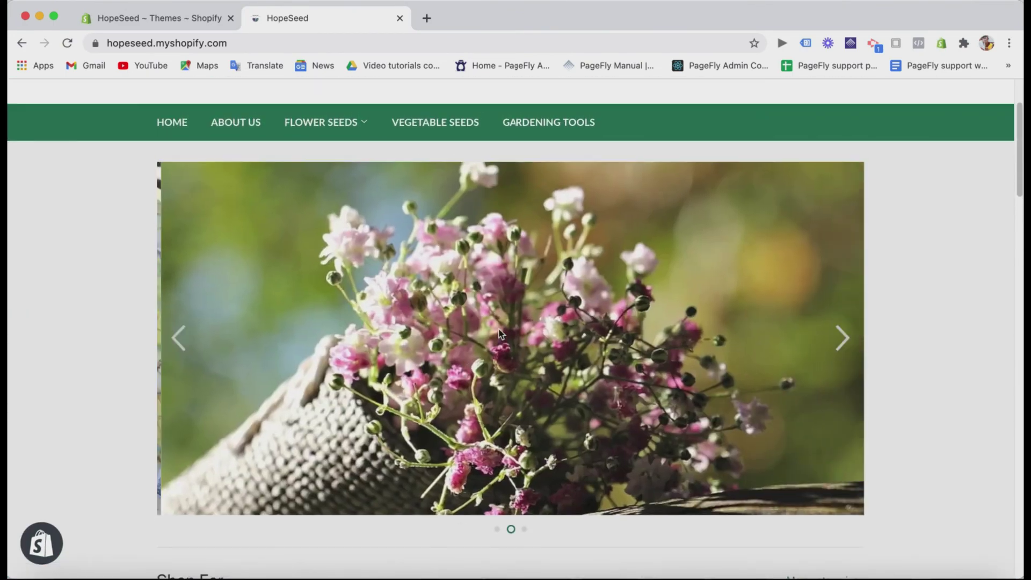
scroll(499, 333, "up", 2)
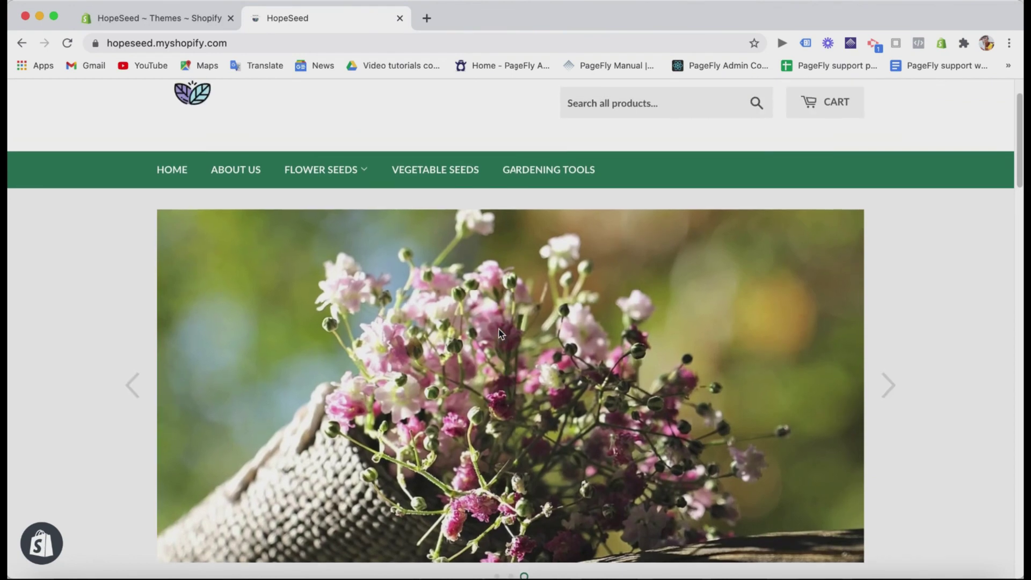